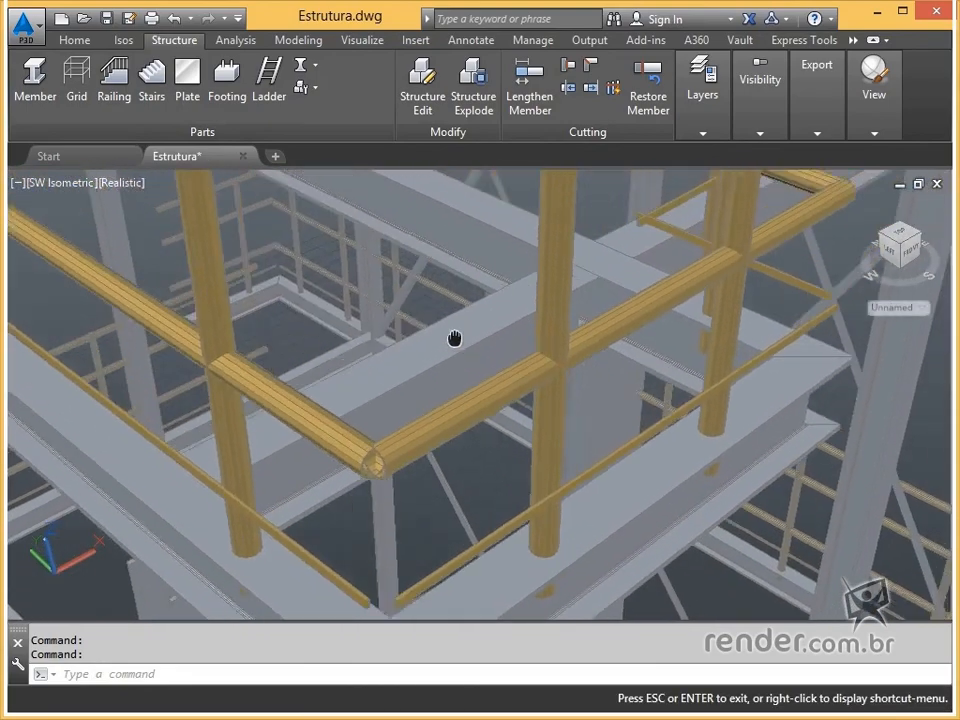
Step: Try to miter the unexploded handrails where they meet at the front corner of the top platform
drag(455, 338, 478, 394)
key(Escape)
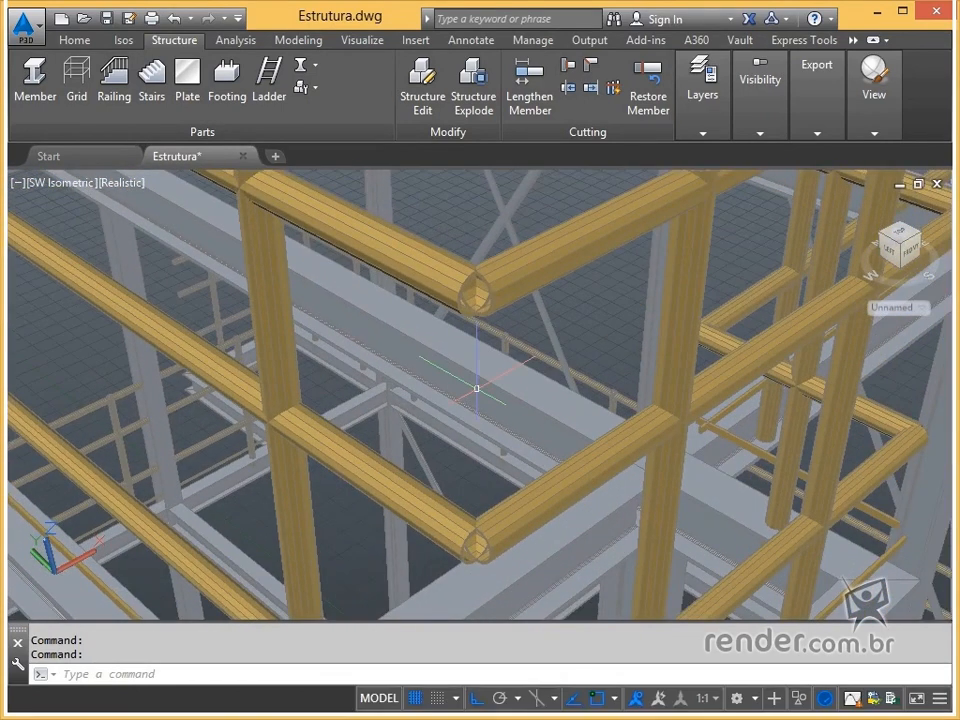
scroll(477, 388, down, 2)
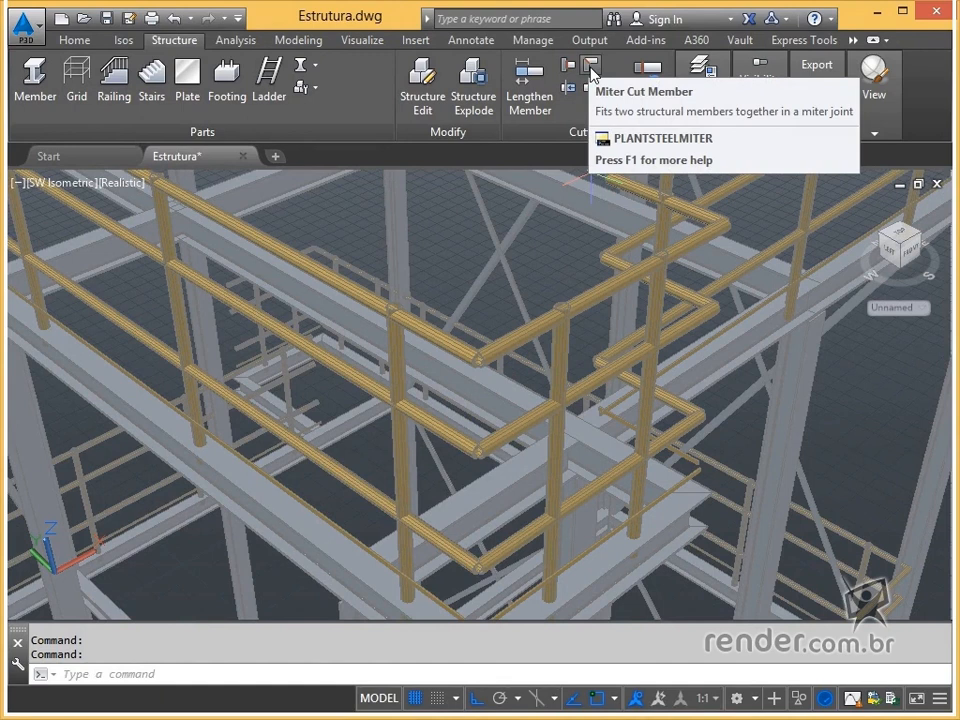
click(592, 68)
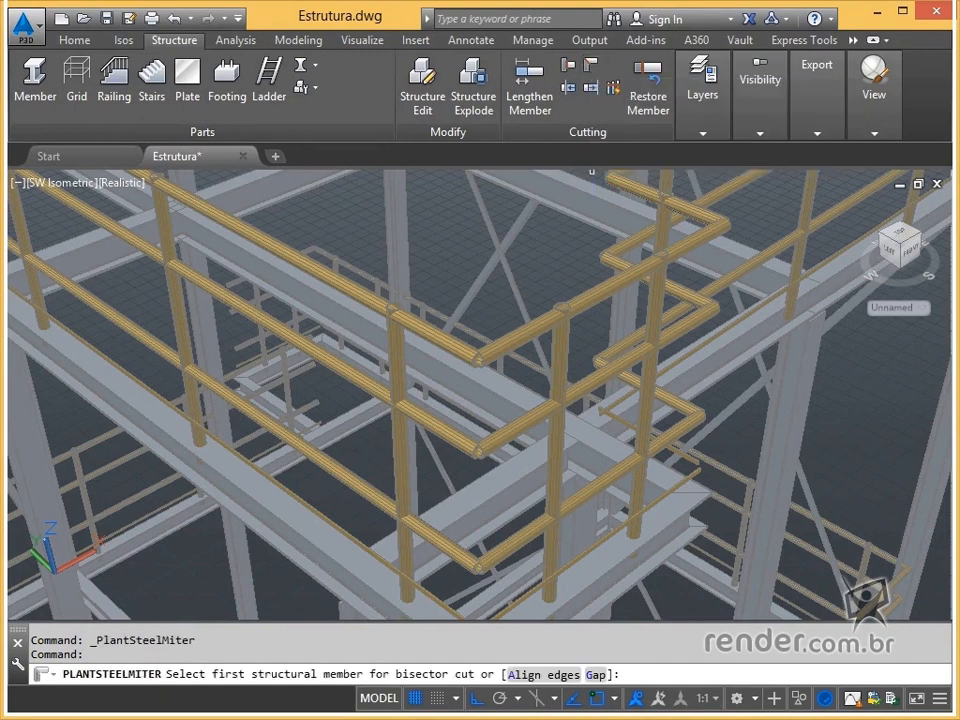
click(481, 355)
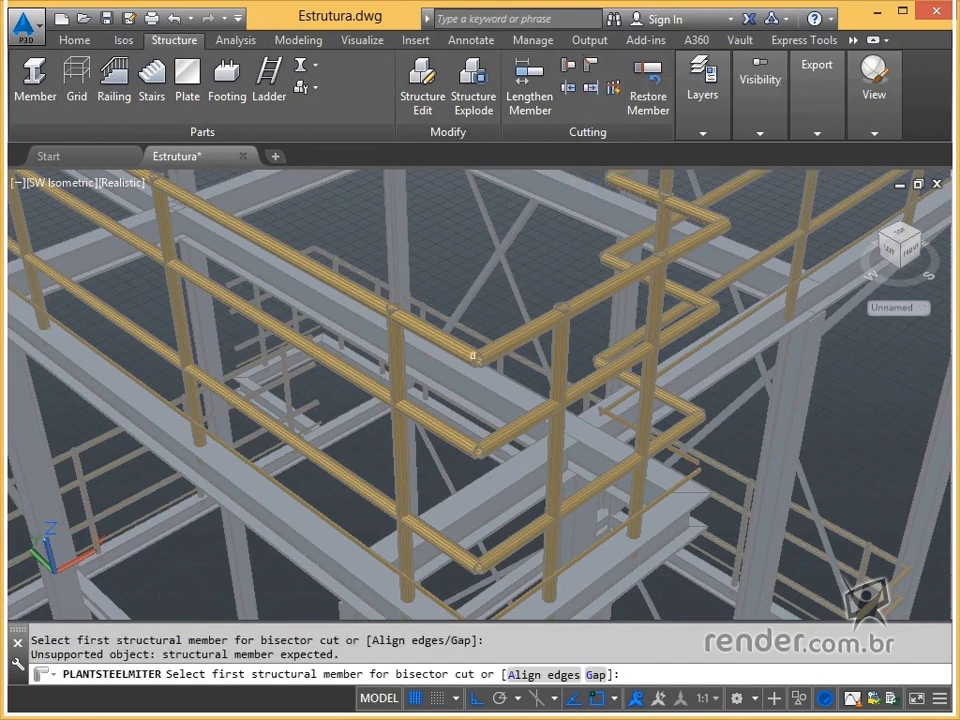
scroll(470, 464, up, 3)
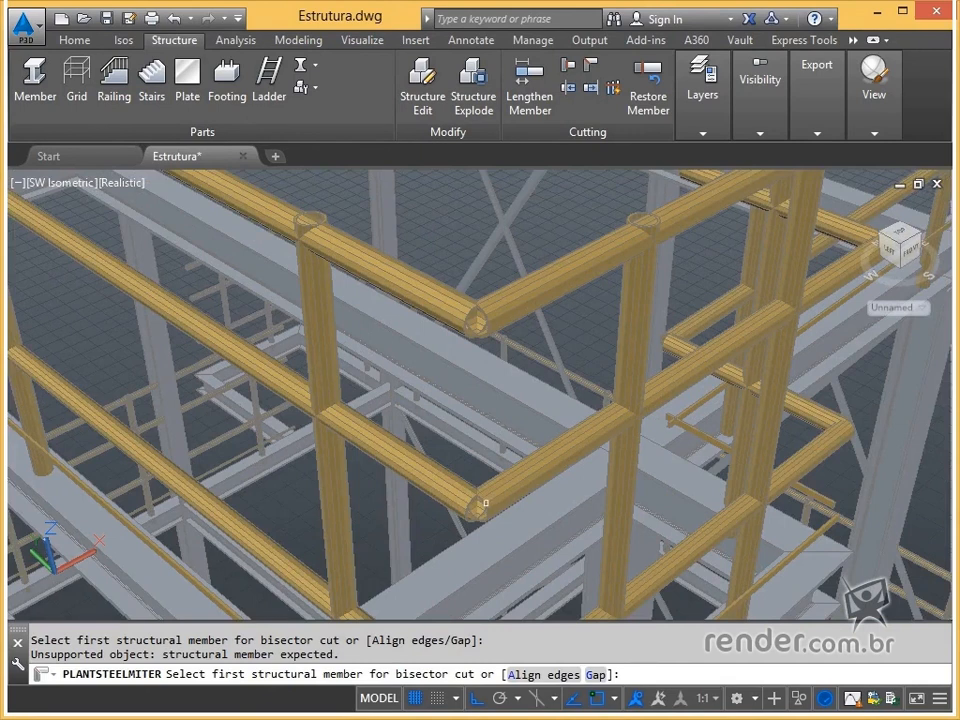
middle_drag(447, 496, 456, 450)
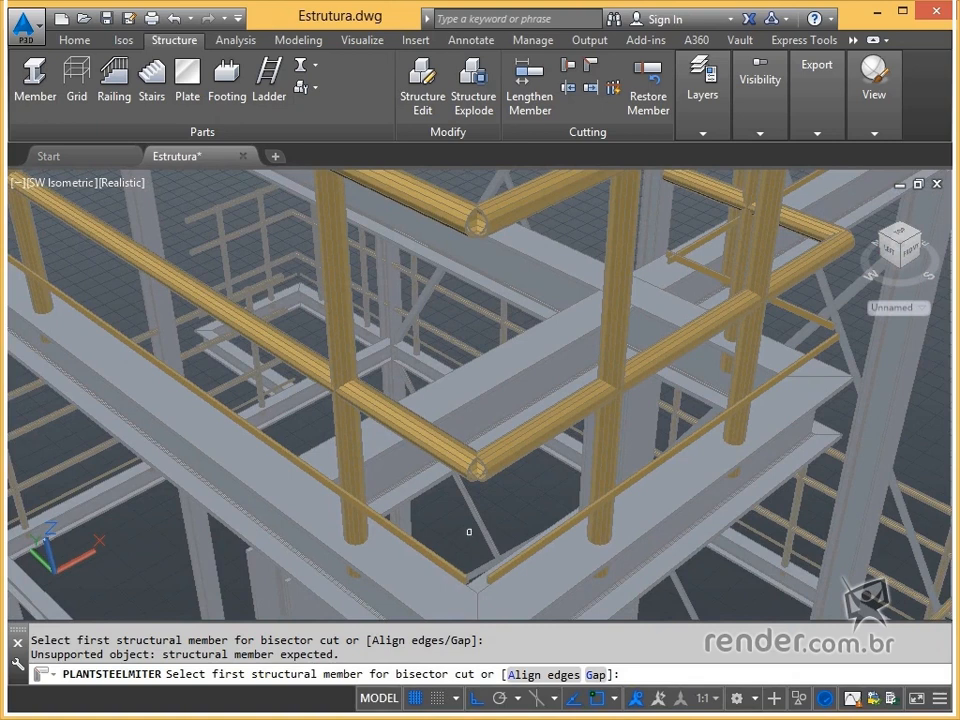
key(Escape)
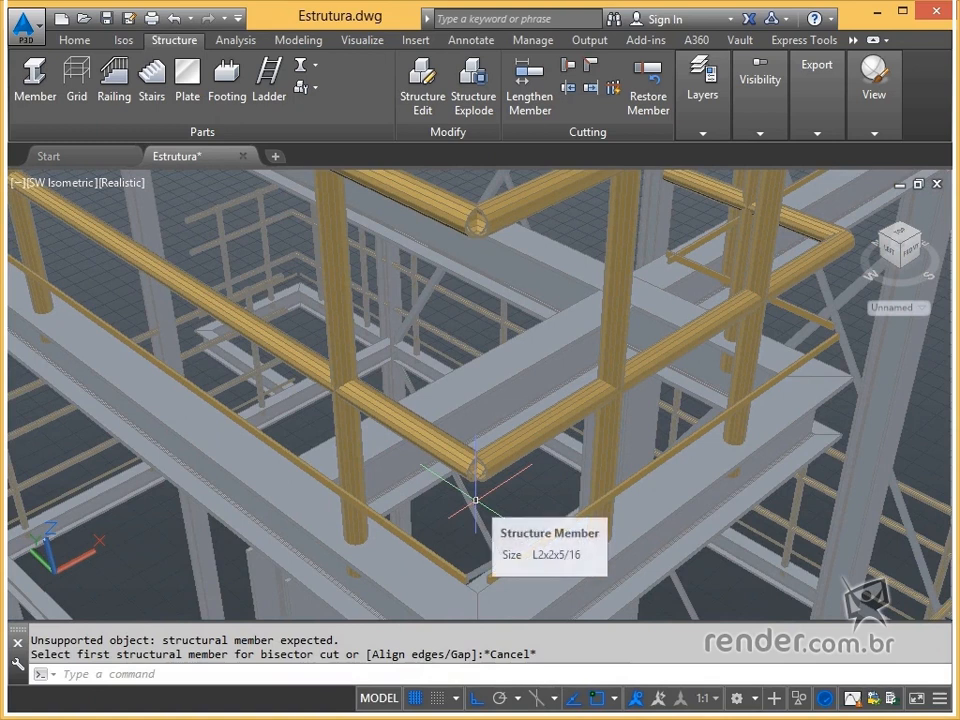
Step: Explode all the handrails around the top platform into individual structural members with Structure Explode
click(476, 102)
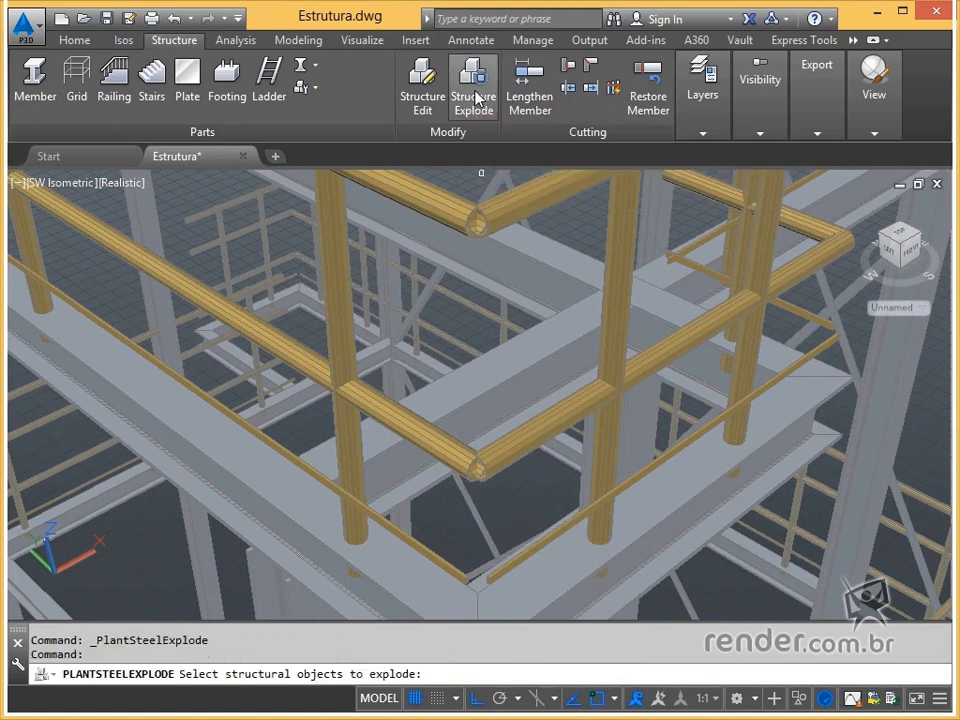
click(455, 206)
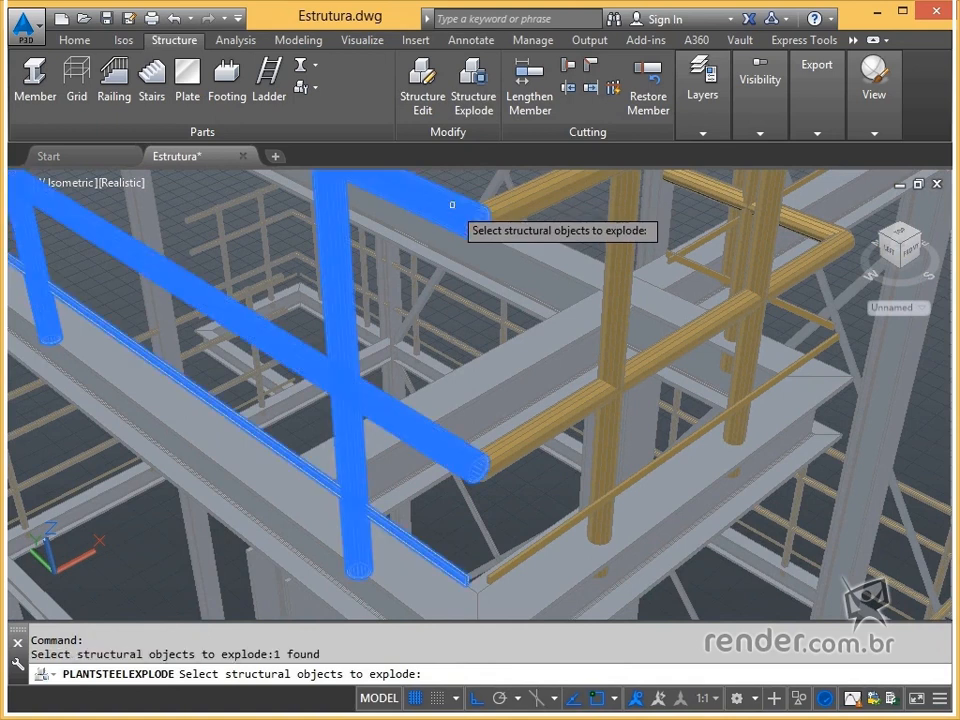
click(514, 204)
middle_drag(603, 198, 530, 340)
click(522, 255)
click(524, 236)
middle_drag(545, 172, 528, 345)
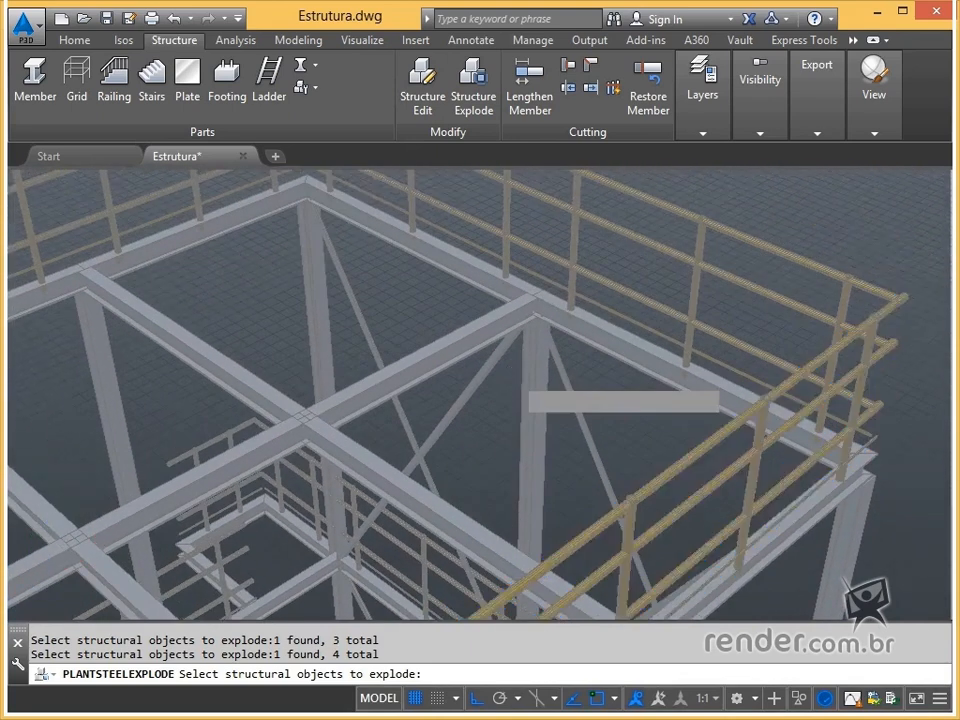
click(569, 251)
click(452, 211)
middle_drag(452, 211, 634, 306)
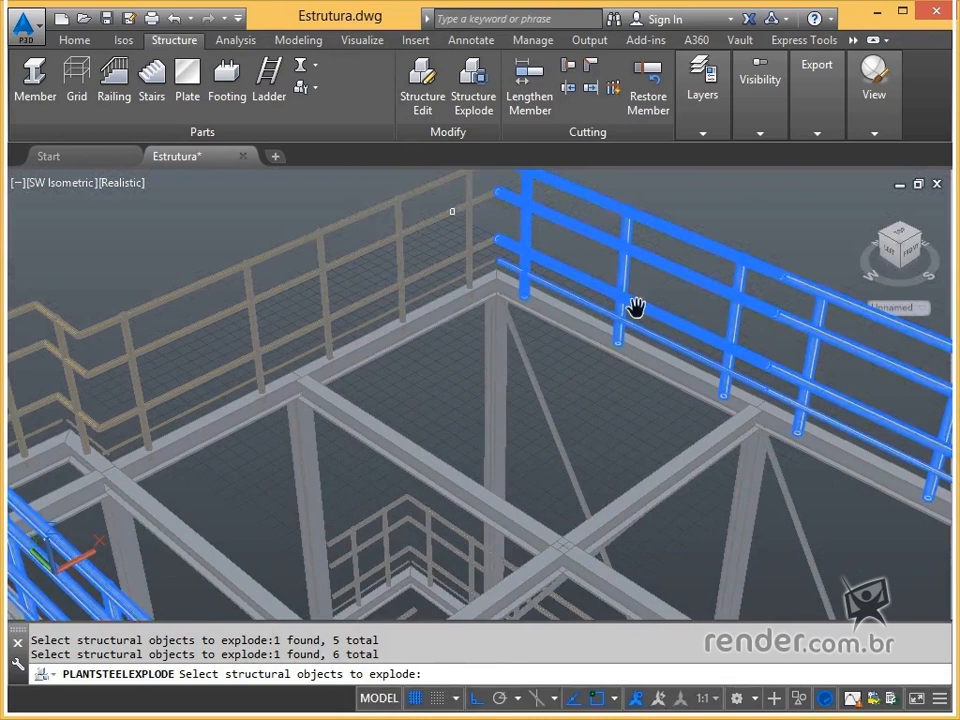
click(330, 260)
middle_drag(326, 264, 454, 268)
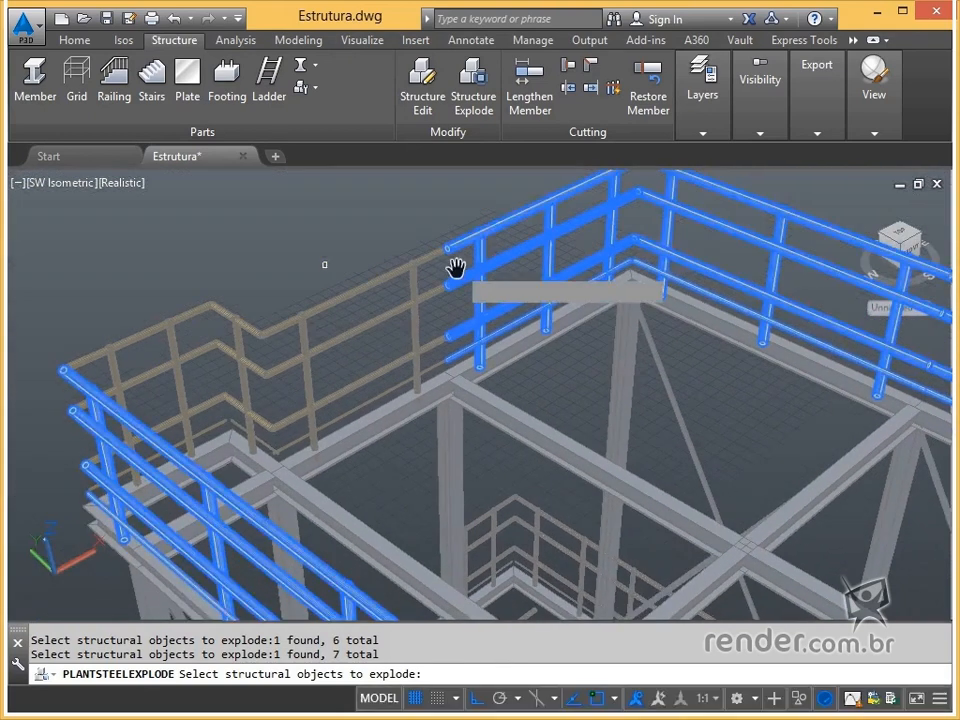
click(293, 317)
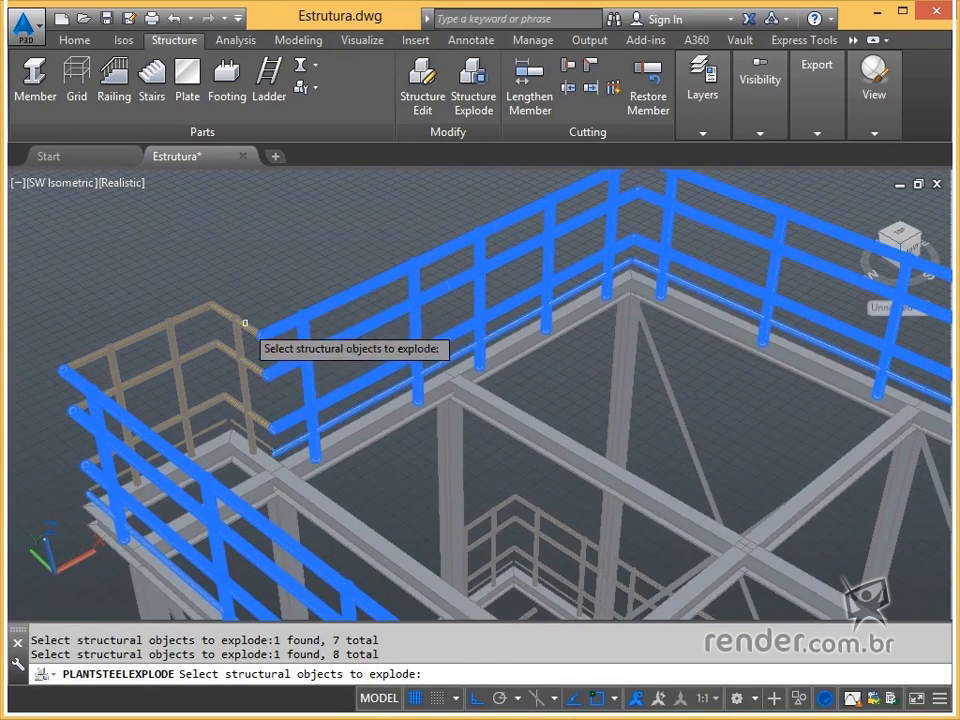
click(180, 319)
click(180, 319)
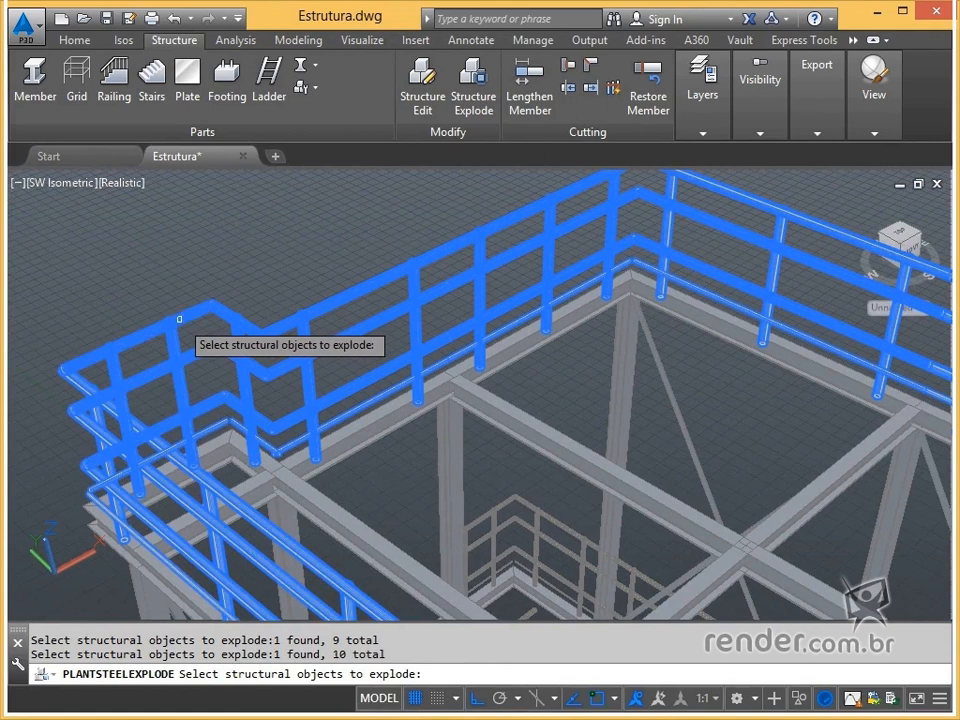
key(Return)
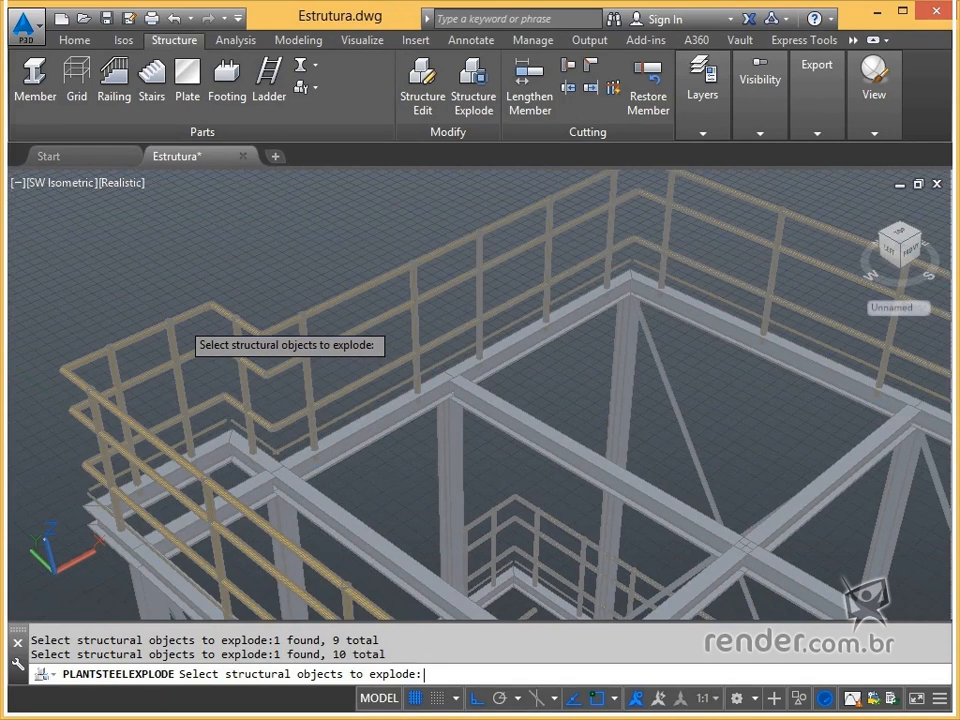
key(Return)
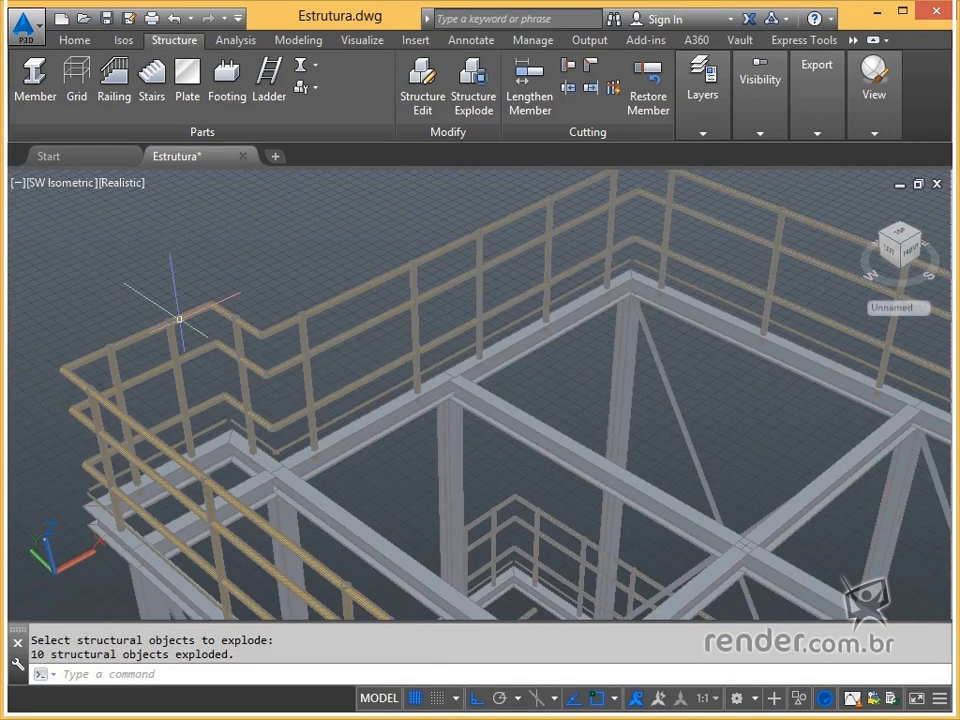
Step: Select individual posts and rails at the platform's front corner to check that the handrail is split into separate members
scroll(671, 398, down, 2)
middle_drag(671, 413, 489, 223)
scroll(446, 285, up, 2)
click(467, 375)
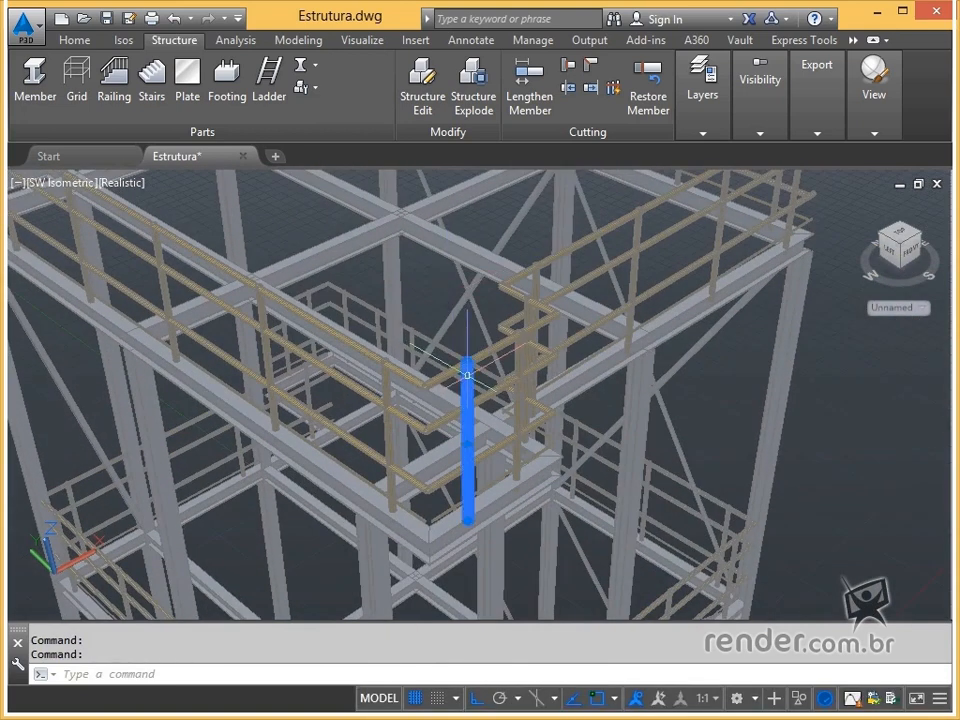
scroll(465, 375, up, 3)
middle_drag(465, 373, 361, 262)
key(Escape)
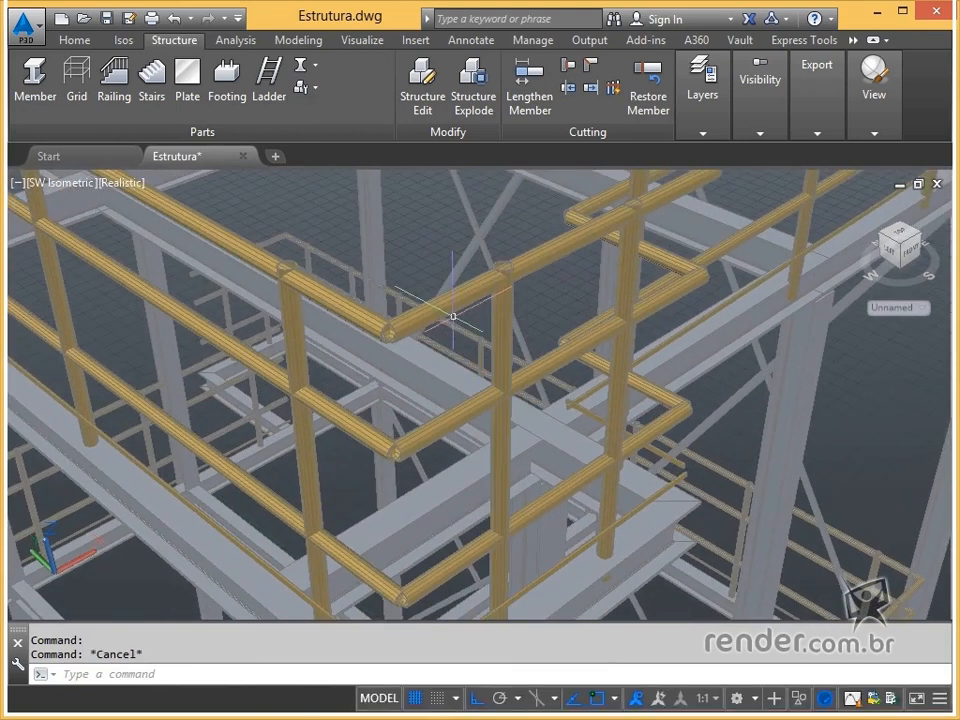
click(443, 307)
key(Escape)
click(362, 318)
key(Escape)
click(301, 339)
key(Escape)
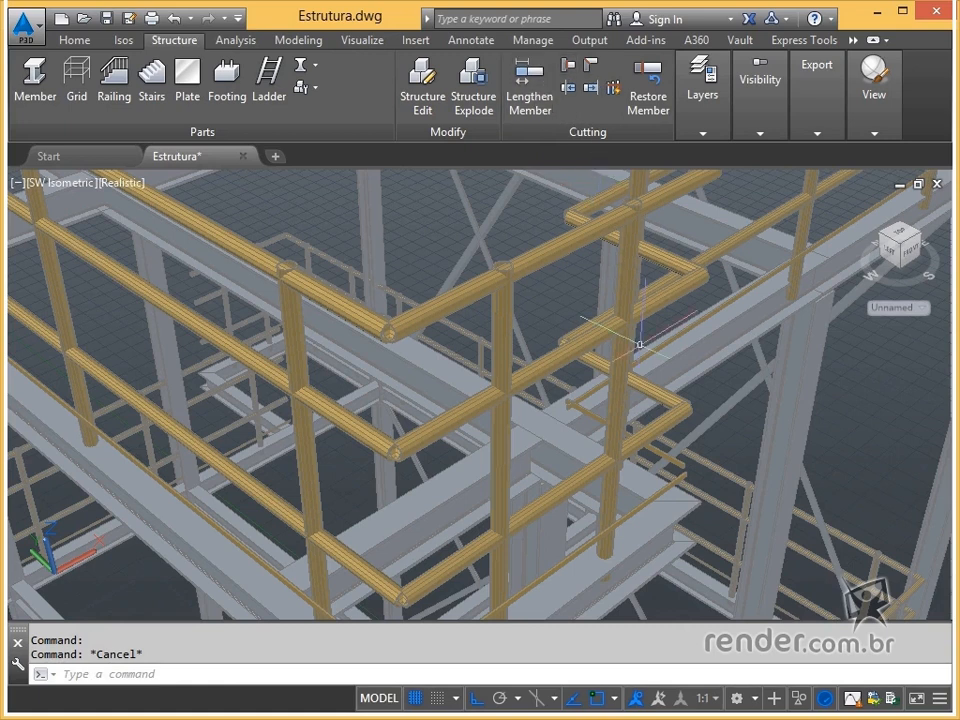
Step: Miter the meeting rails at the platform's front corner, from the top rail down to the thin bottom bar
mouse_move(639, 344)
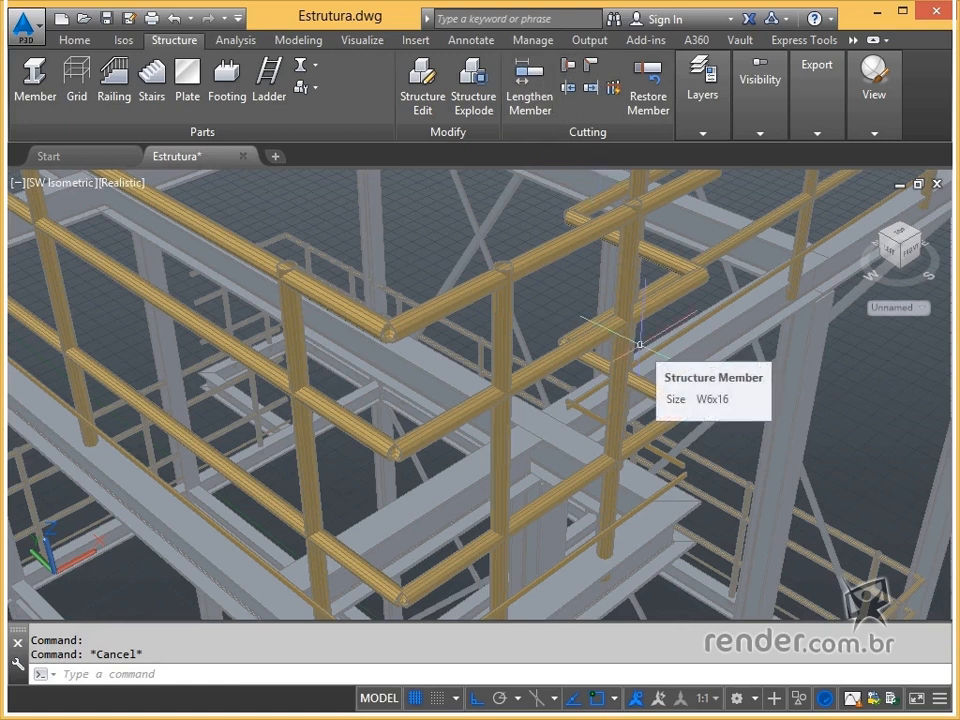
click(594, 67)
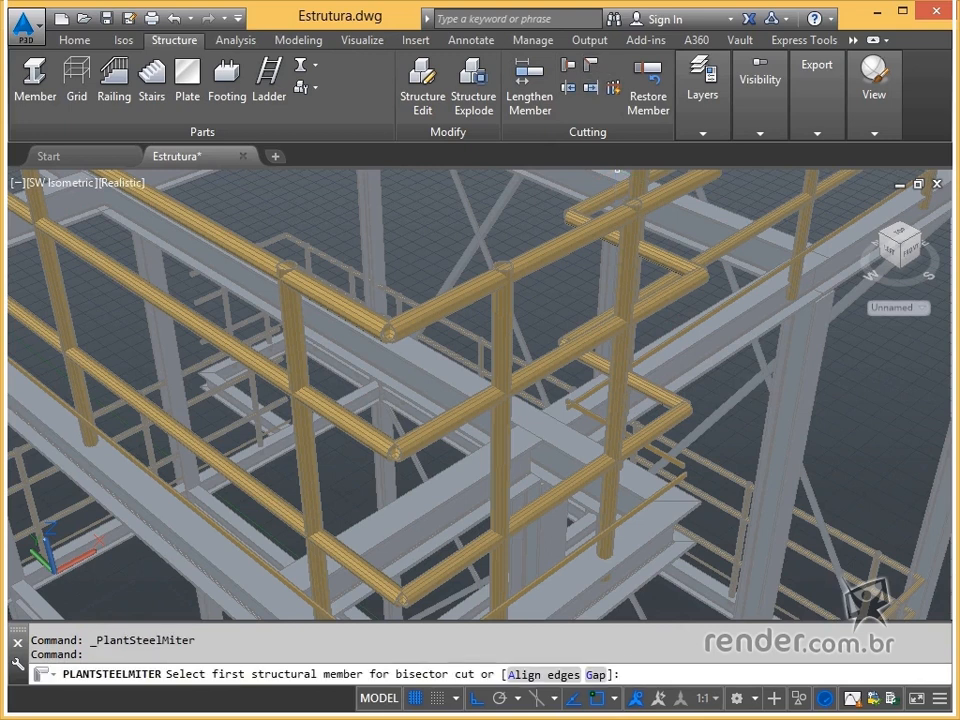
click(413, 322)
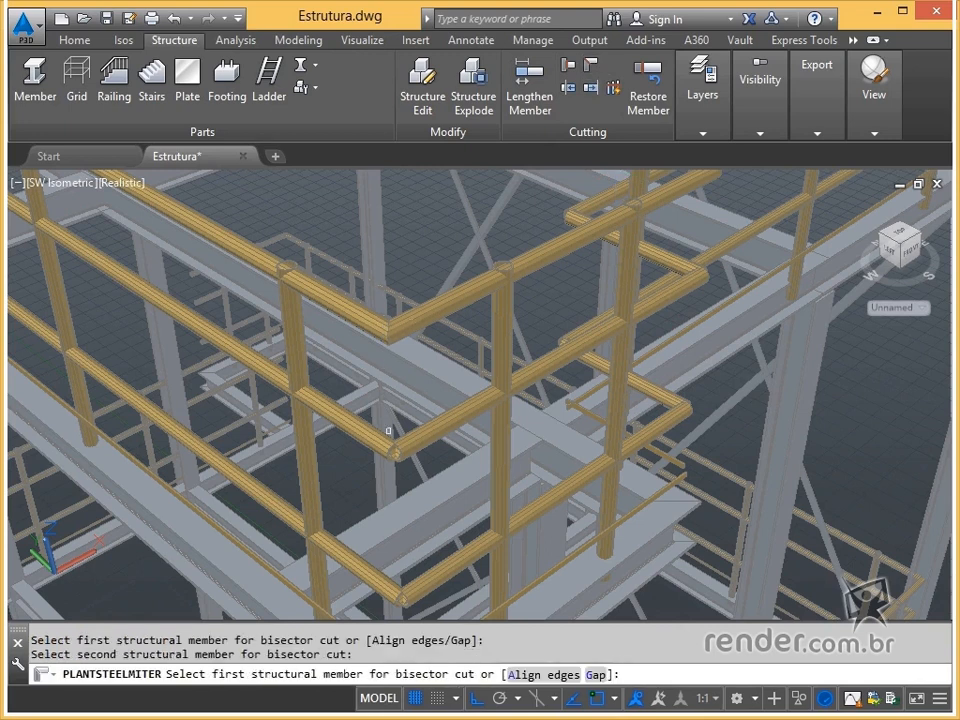
click(400, 447)
click(373, 446)
shift+middle_drag(373, 446, 393, 430)
click(411, 447)
click(394, 449)
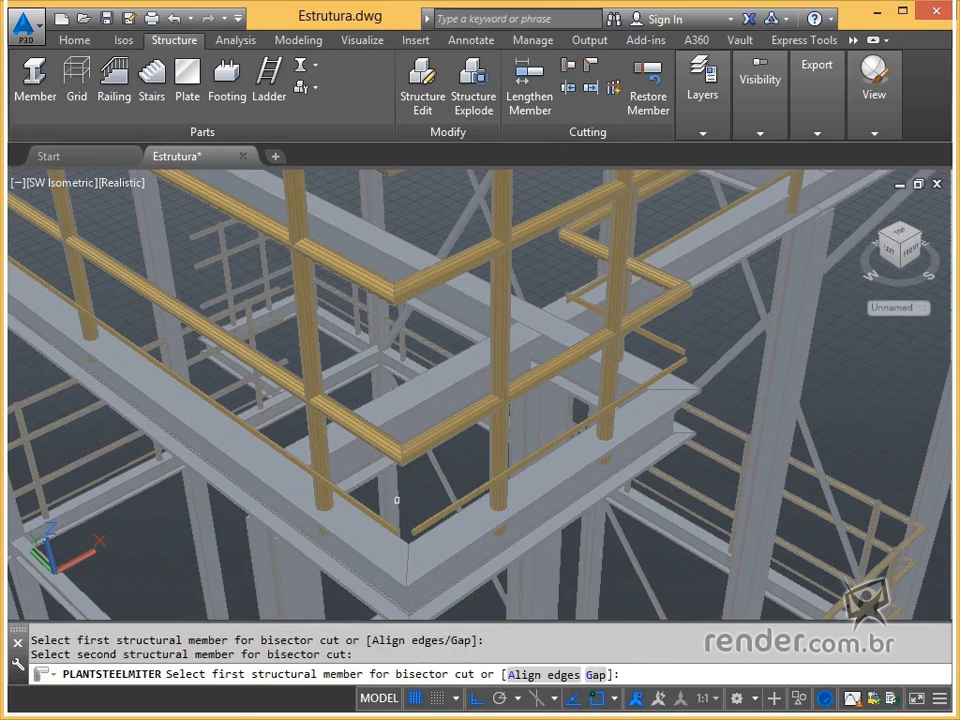
click(393, 529)
click(435, 506)
shift+middle_drag(435, 506, 440, 480)
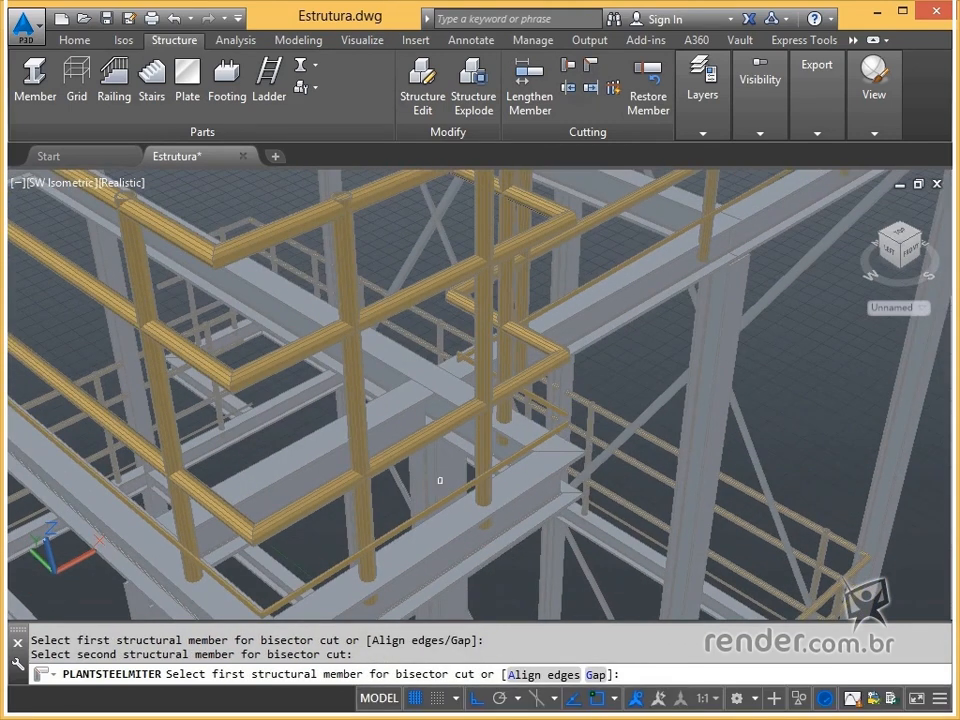
Step: Miter the rails at the adjacent outer corner of the platform projection, from the thin bottom bar up to the top rail
click(560, 425)
click(561, 401)
click(551, 362)
click(551, 347)
middle_drag(548, 346, 540, 388)
click(528, 340)
click(528, 319)
middle_drag(528, 318, 516, 343)
click(514, 340)
click(507, 316)
Step: Miter the top and middle rails at the inner corner where the projection meets the main platform handrail
click(412, 264)
click(412, 253)
click(413, 361)
click(412, 346)
Step: Miter the lowest pipe rail and the thin bottom bar at the projection's inner corner, and end the miter command
scroll(413, 469, up, 3)
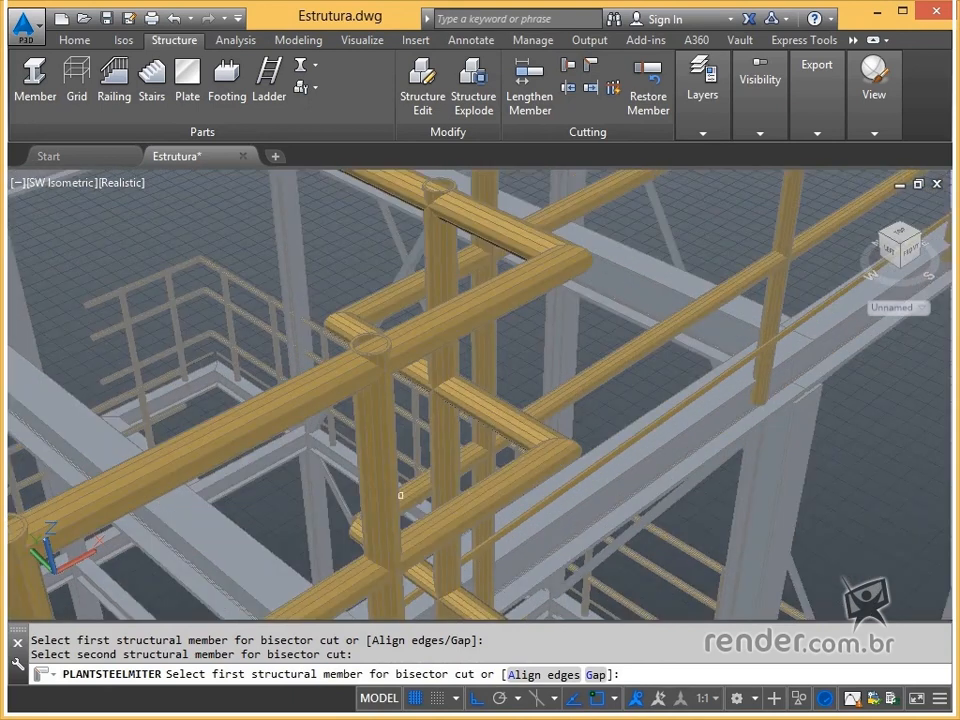
scroll(397, 513, up, 2)
scroll(397, 513, down, 1)
middle_drag(397, 513, 385, 446)
click(162, 286)
click(164, 238)
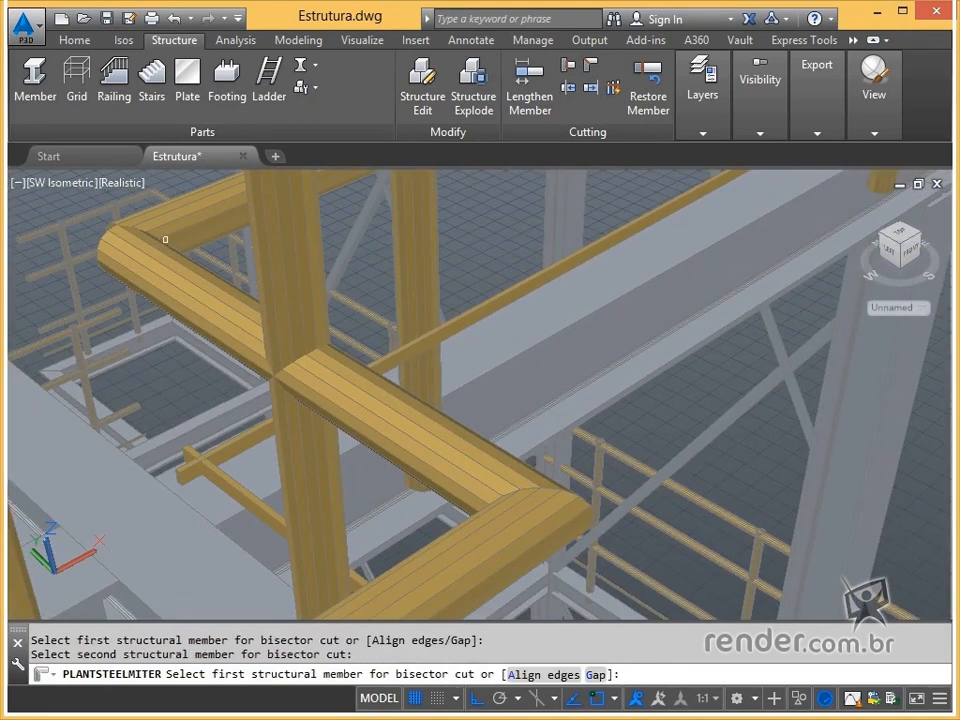
click(162, 240)
click(148, 265)
click(221, 465)
click(214, 470)
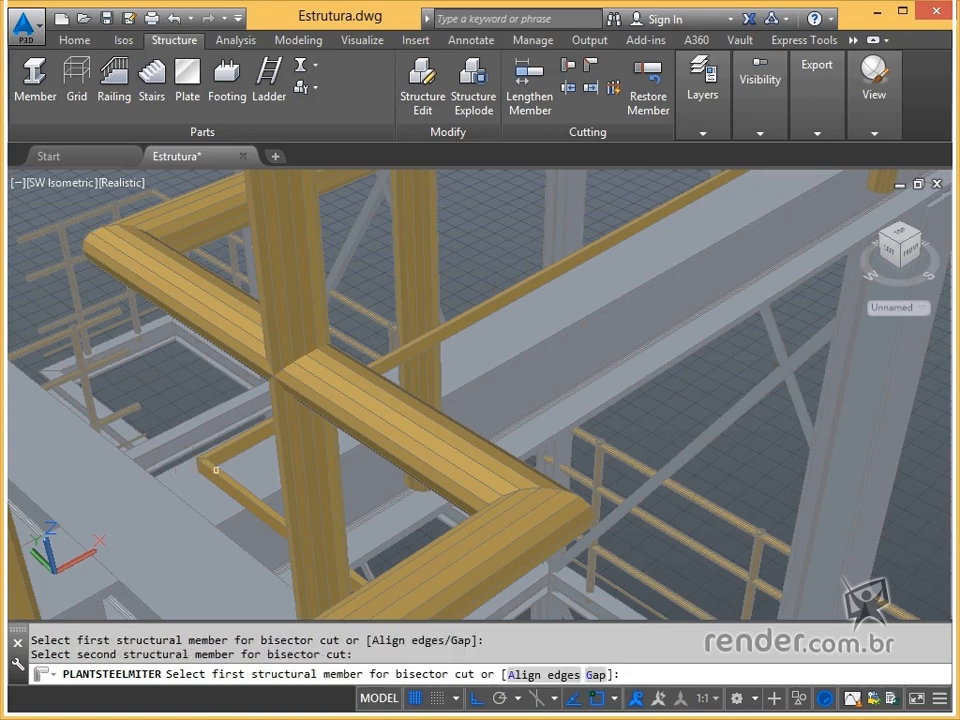
scroll(213, 469, down, 8)
key(Escape)
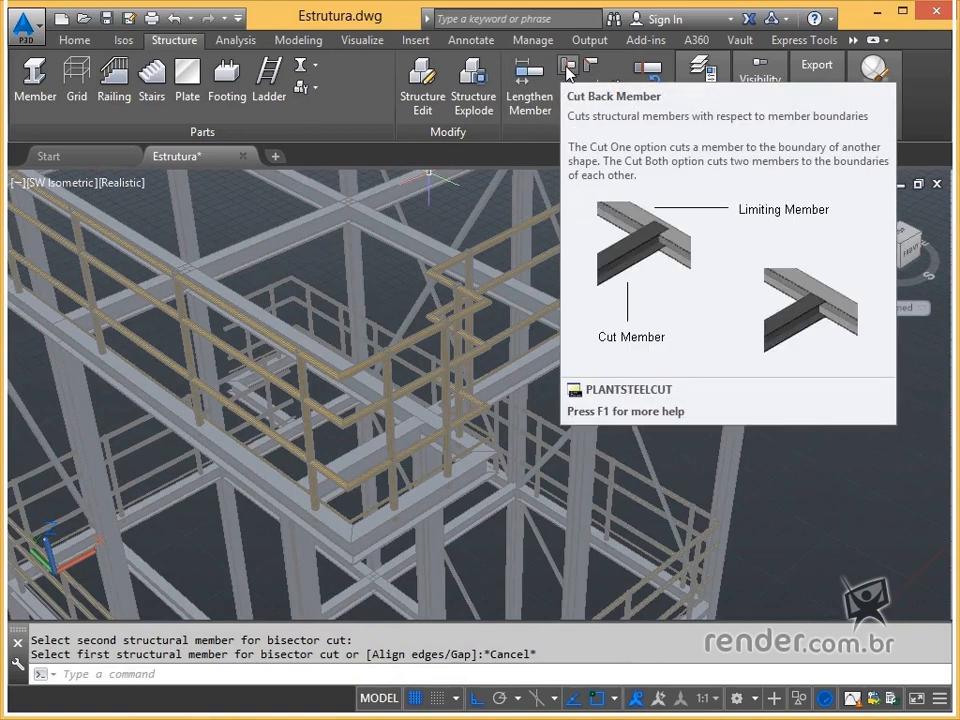
Step: Try the Cut Back Member command on the platform beams at the front corner below the handrail
click(568, 68)
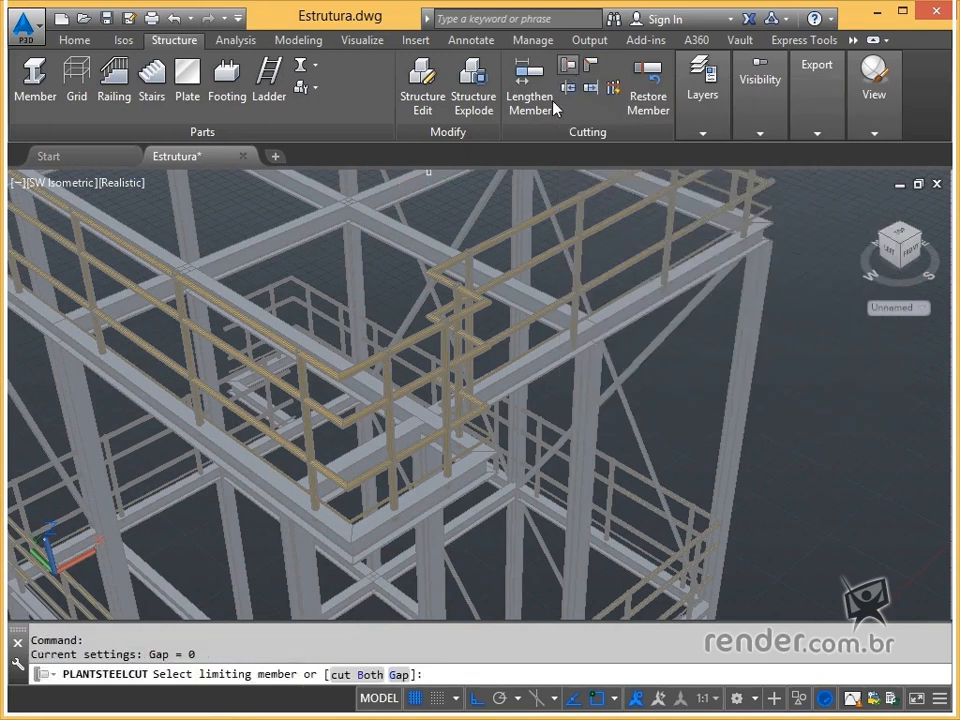
scroll(376, 515, up, 2)
middle_drag(376, 541, 388, 492)
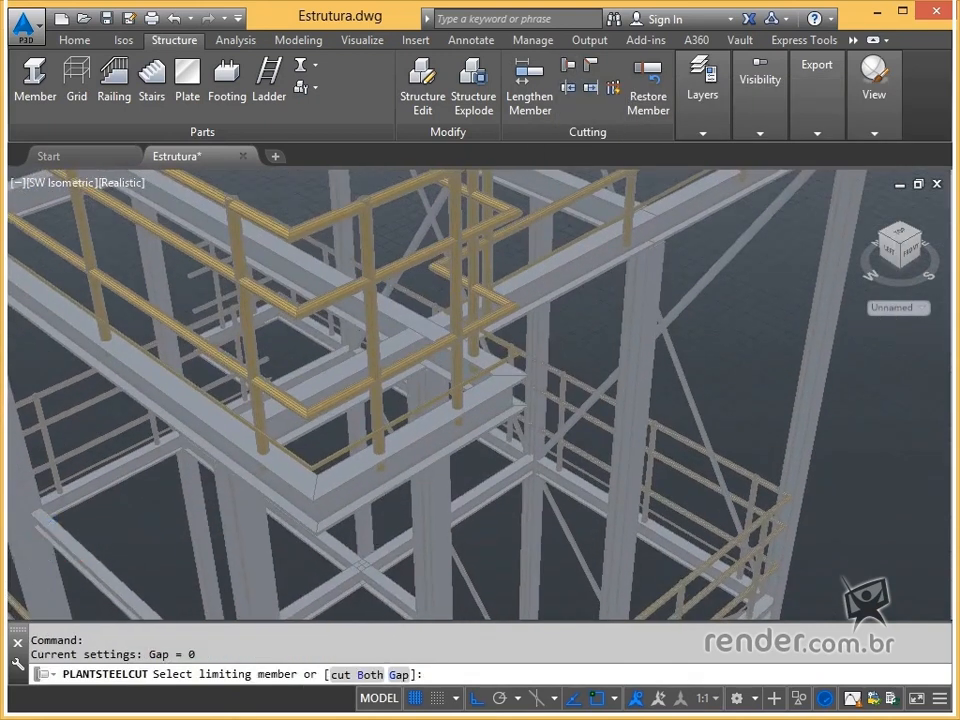
scroll(381, 486, up, 2)
click(279, 541)
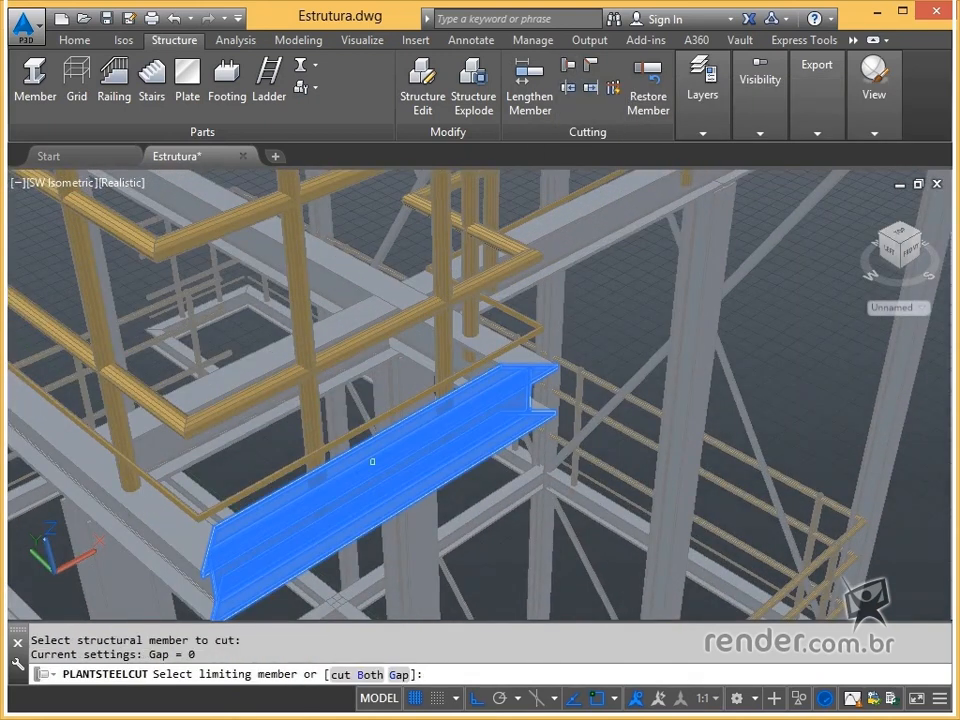
key(Escape)
key(Escape)
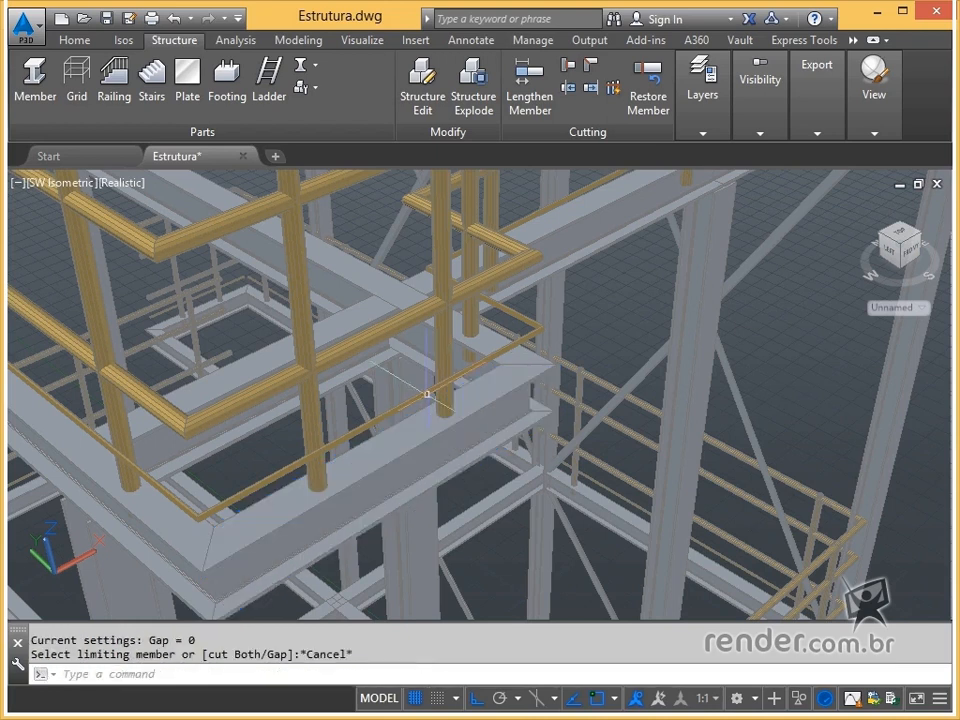
Step: Try stretching the upper platform's corner handrail post from its bottom, middle and top grips, cancelling each stretch
middle_drag(385, 480, 408, 416)
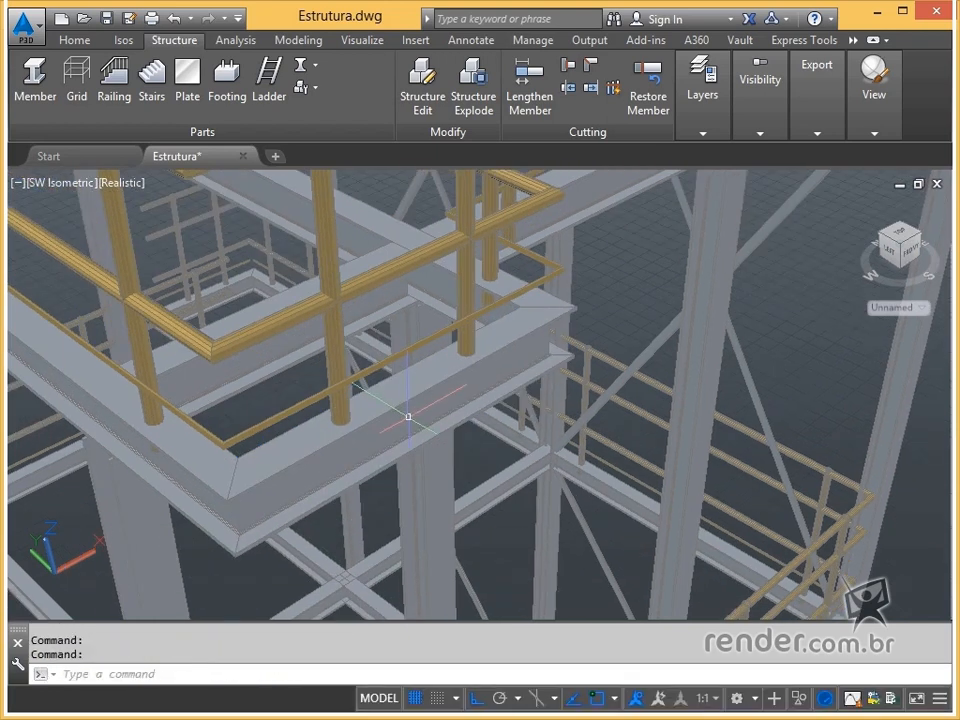
scroll(507, 357, down, 5)
middle_drag(480, 420, 319, 499)
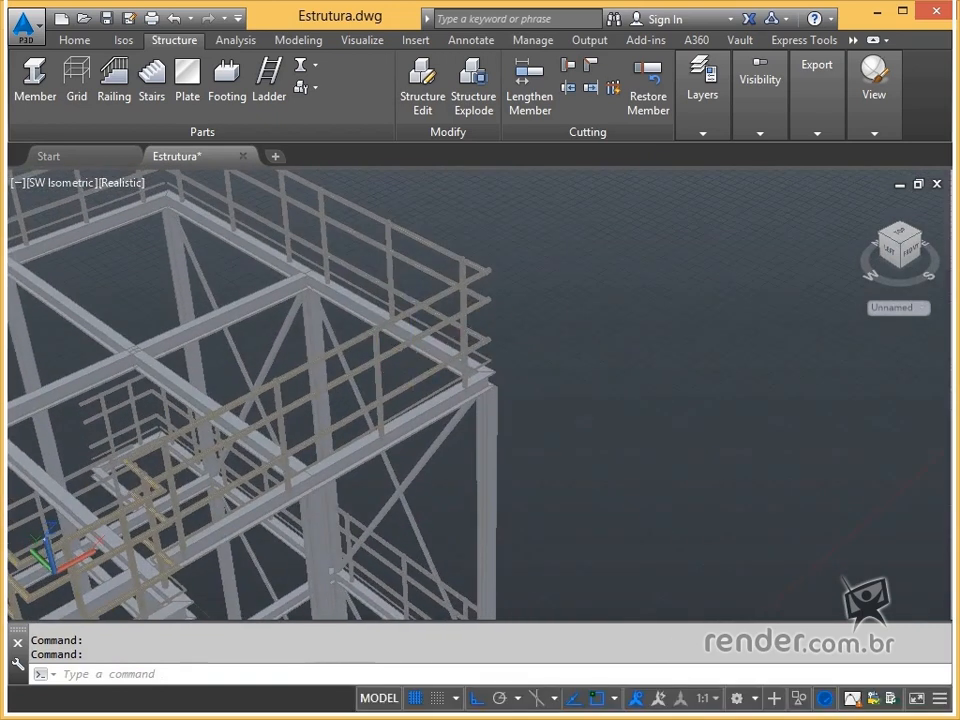
scroll(440, 321, up, 5)
middle_drag(445, 325, 428, 375)
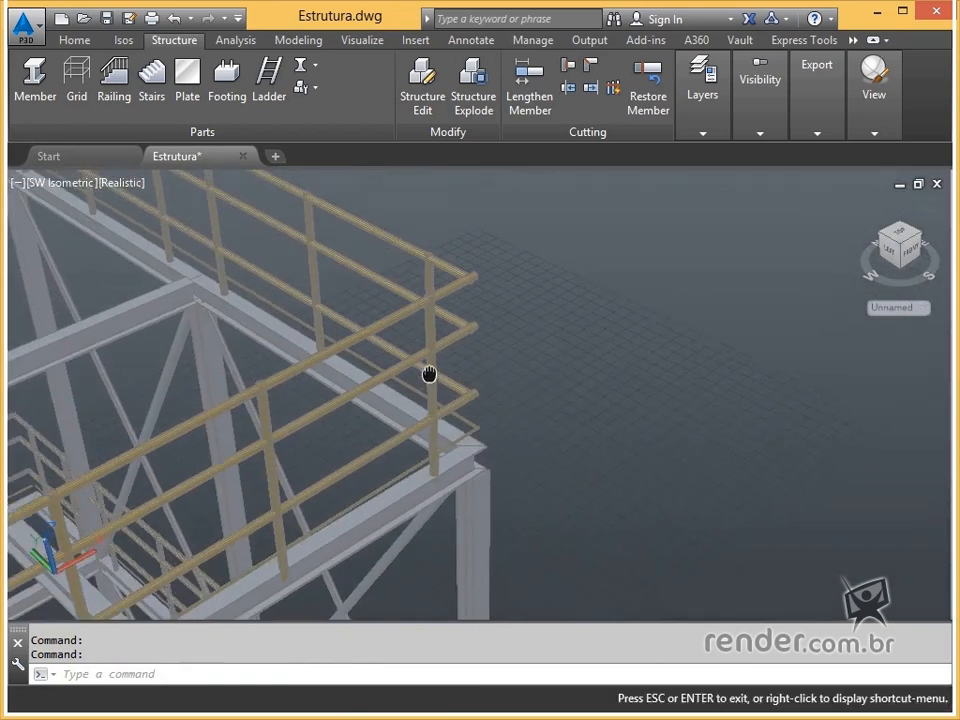
scroll(422, 332, up, 2)
click(415, 315)
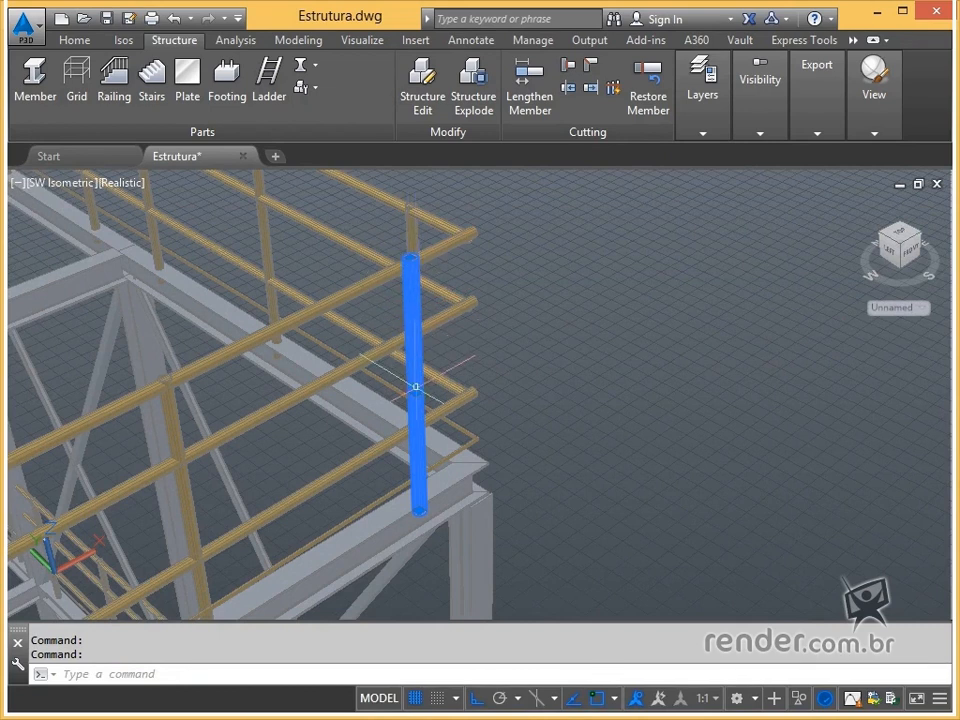
click(419, 510)
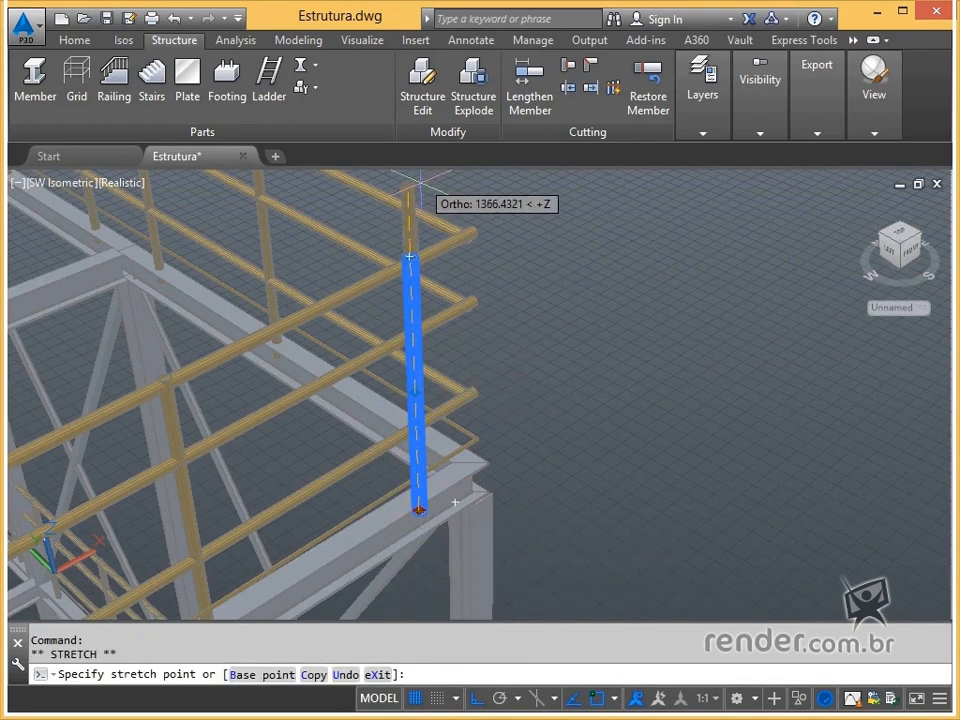
key(Escape)
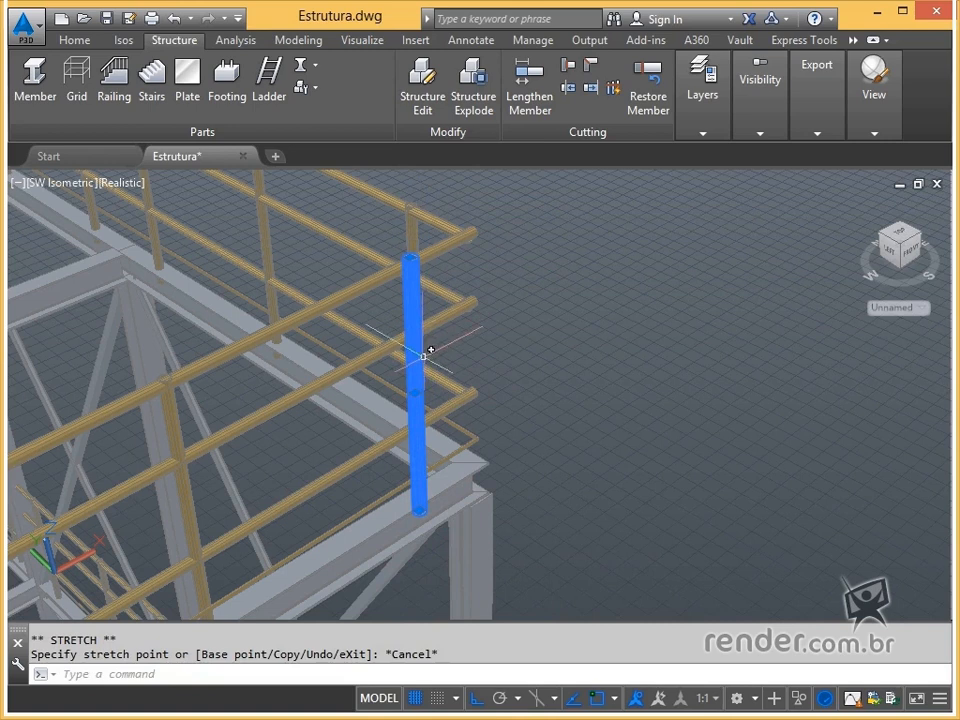
click(415, 393)
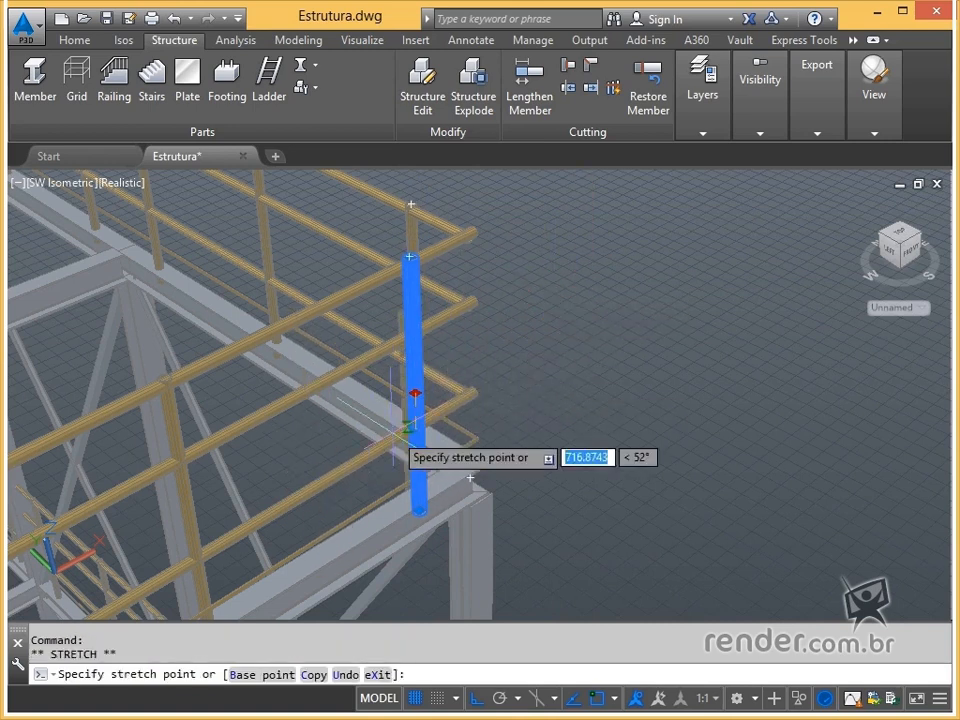
key(Escape)
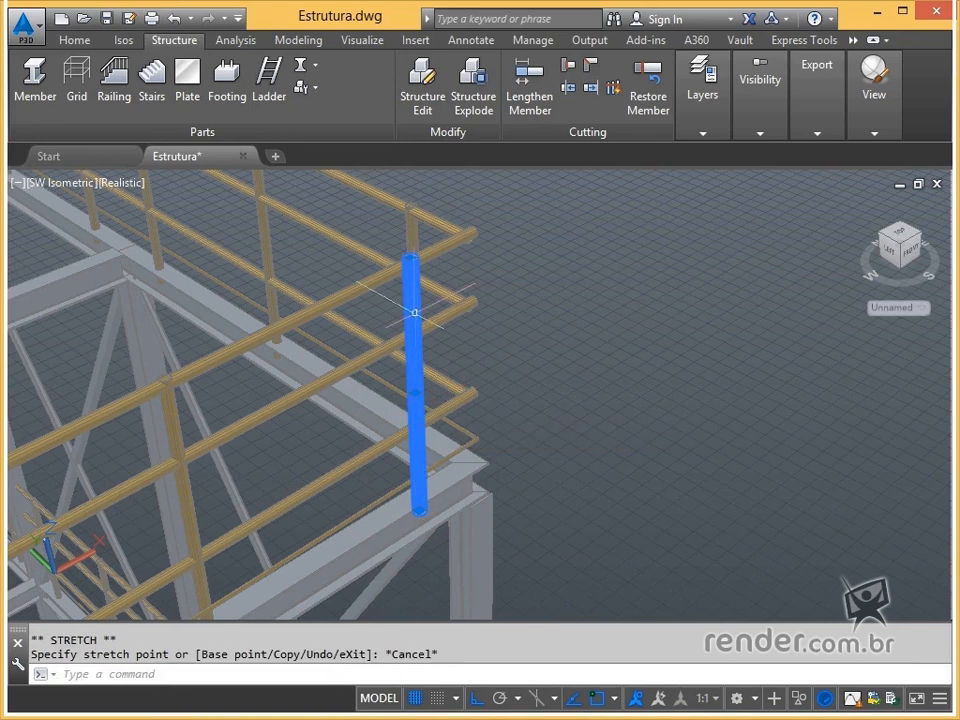
click(410, 257)
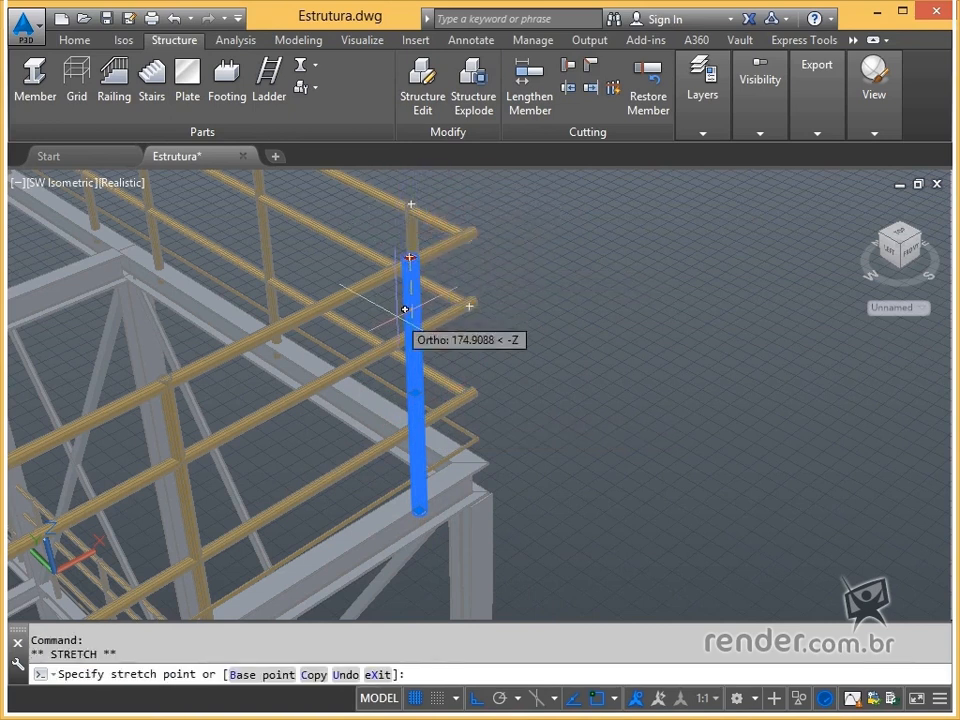
key(Escape)
key(Escape)
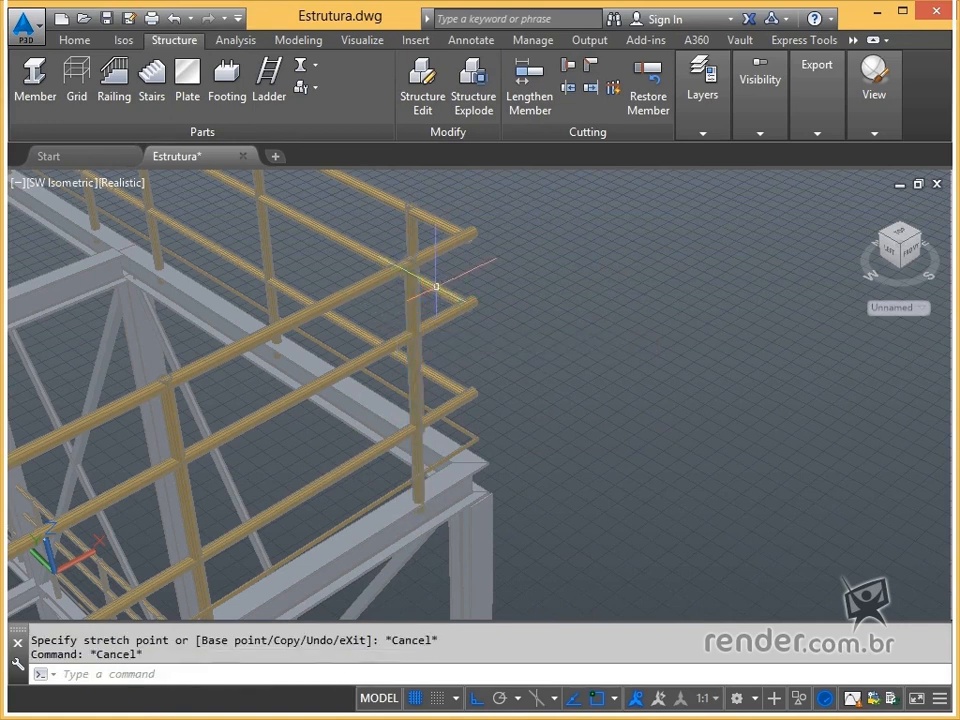
Step: Try stretching the top rail from its end grip at the platform corner and cancel the stretch
middle_drag(426, 293, 413, 213)
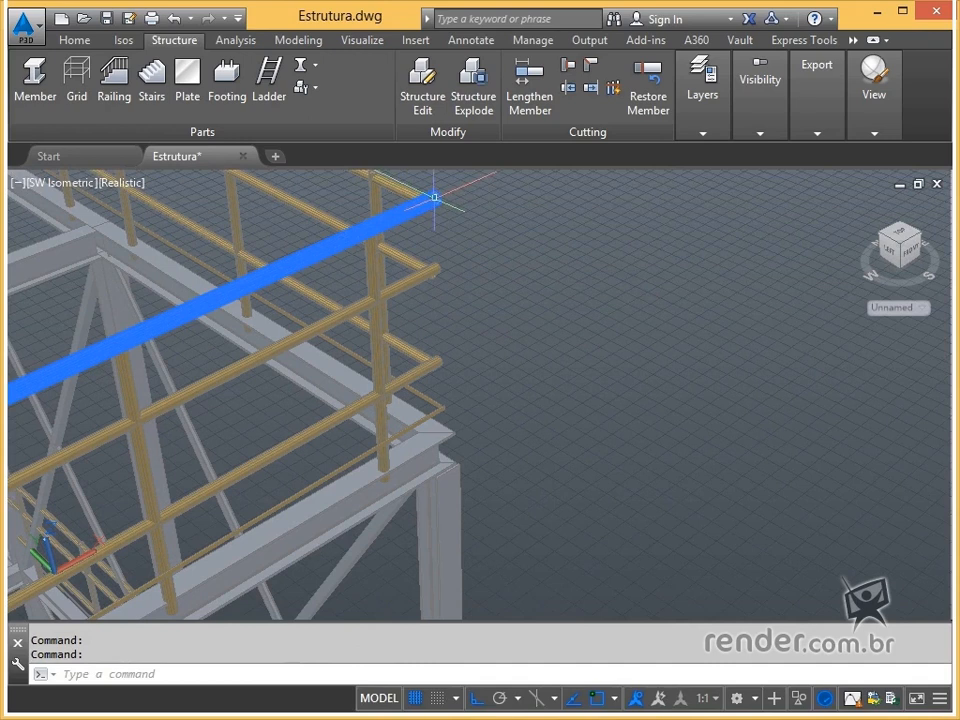
click(434, 197)
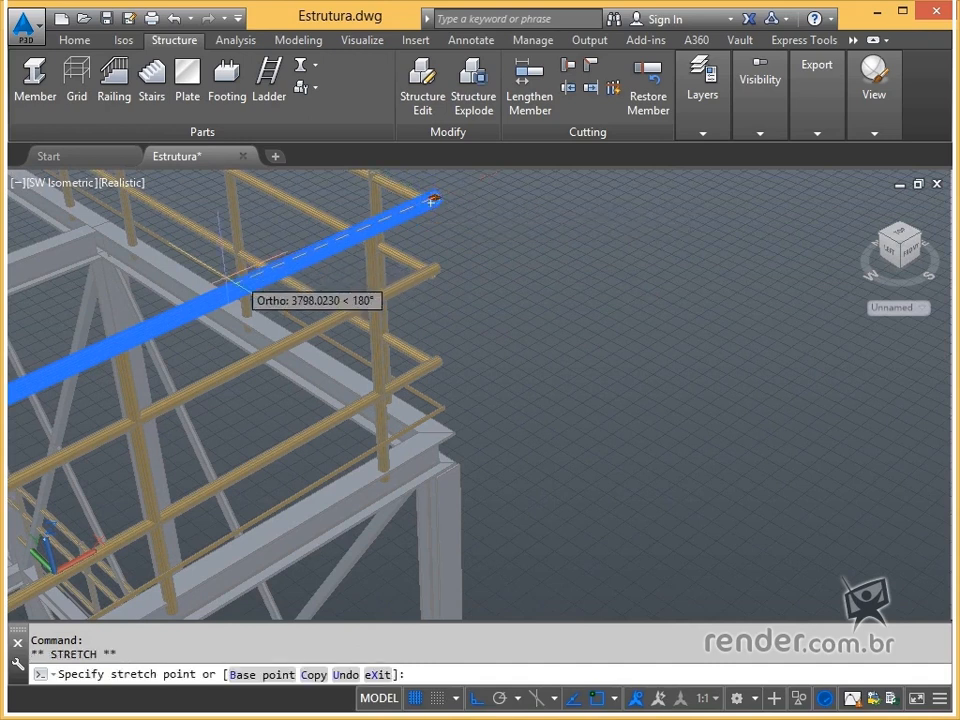
middle_drag(435, 199, 451, 272)
key(Escape)
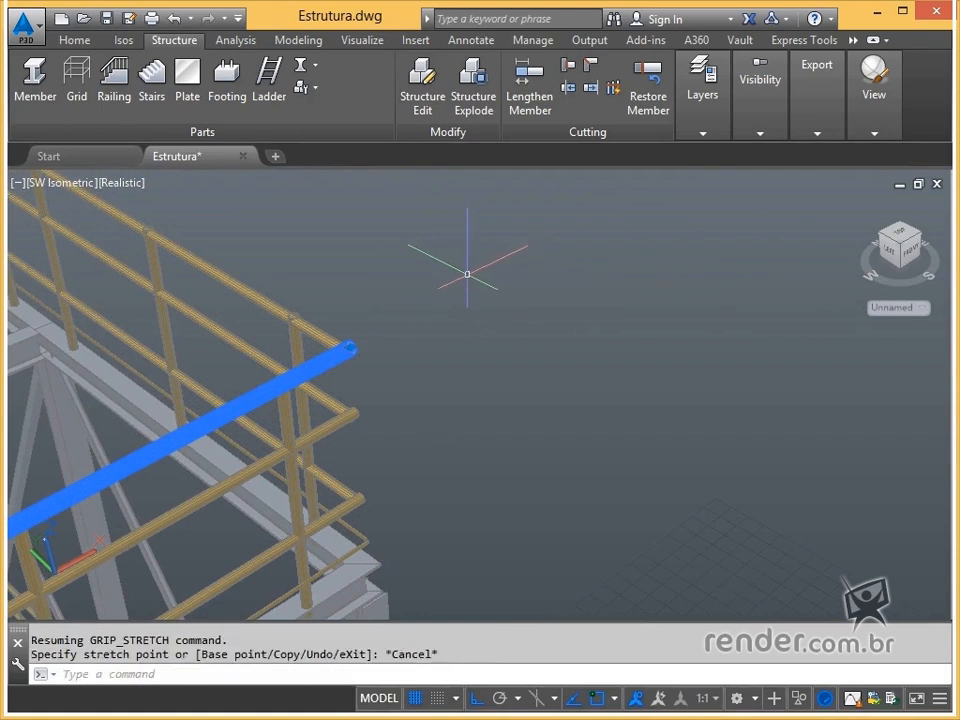
Step: Stretch the corner ends of the handrail's three pipe rails and thin bottom bar back along the platform edge by 1100
click(332, 428)
click(355, 502)
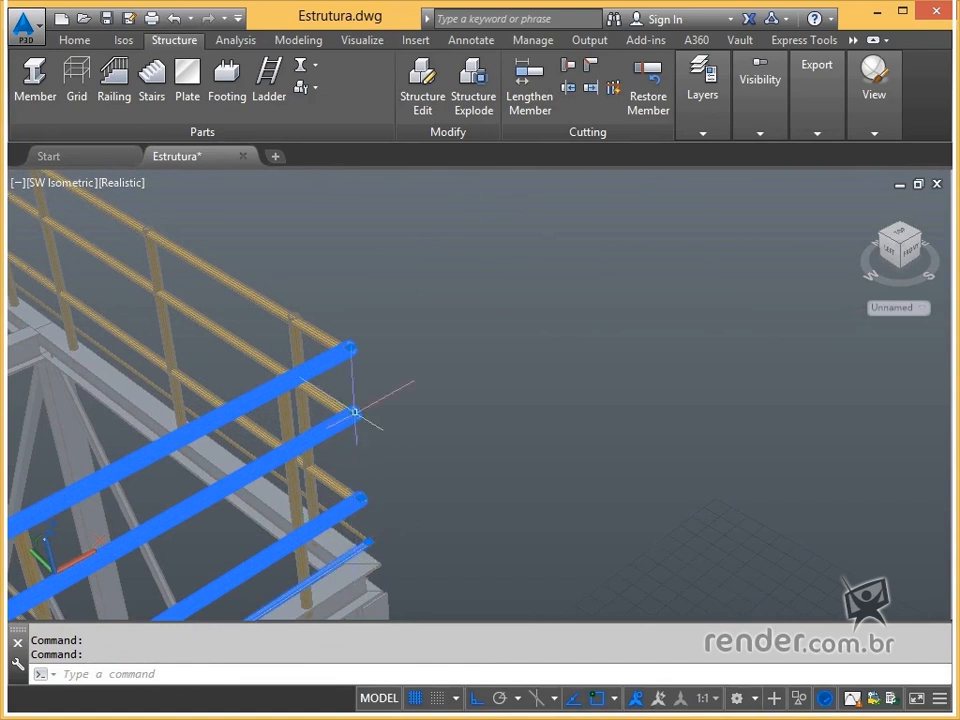
middle_drag(353, 343, 424, 296)
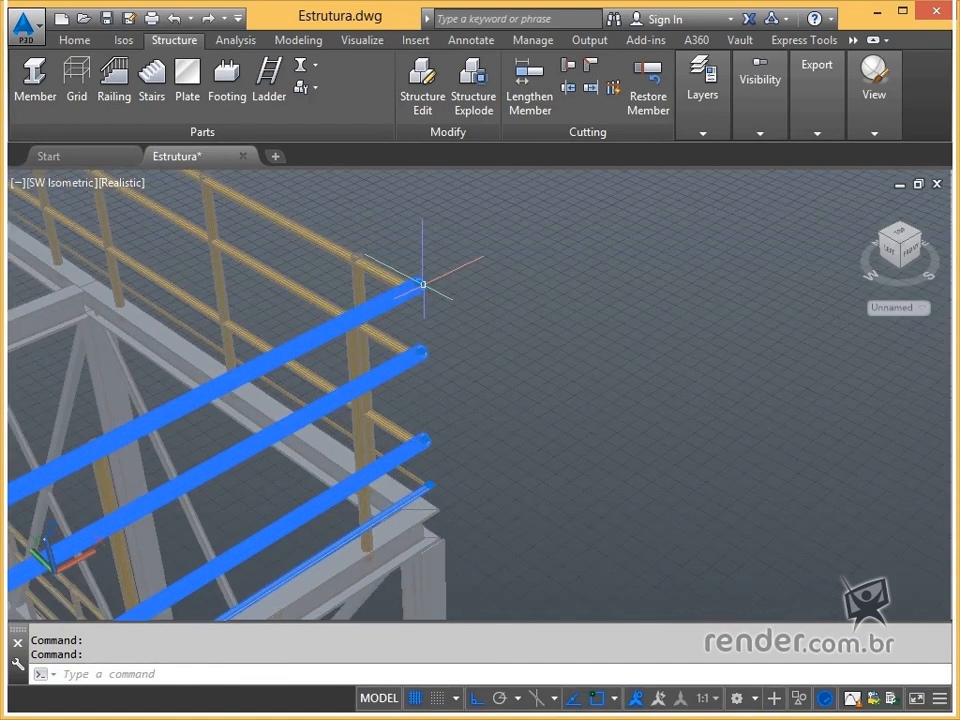
shift+click(419, 284)
shift+click(420, 350)
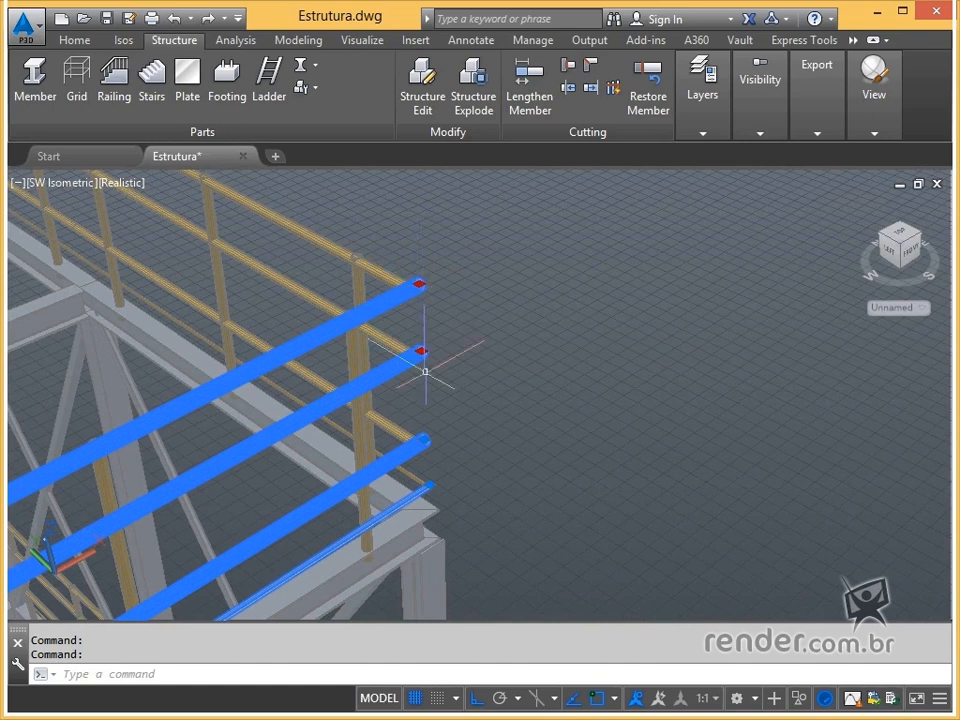
shift+click(424, 439)
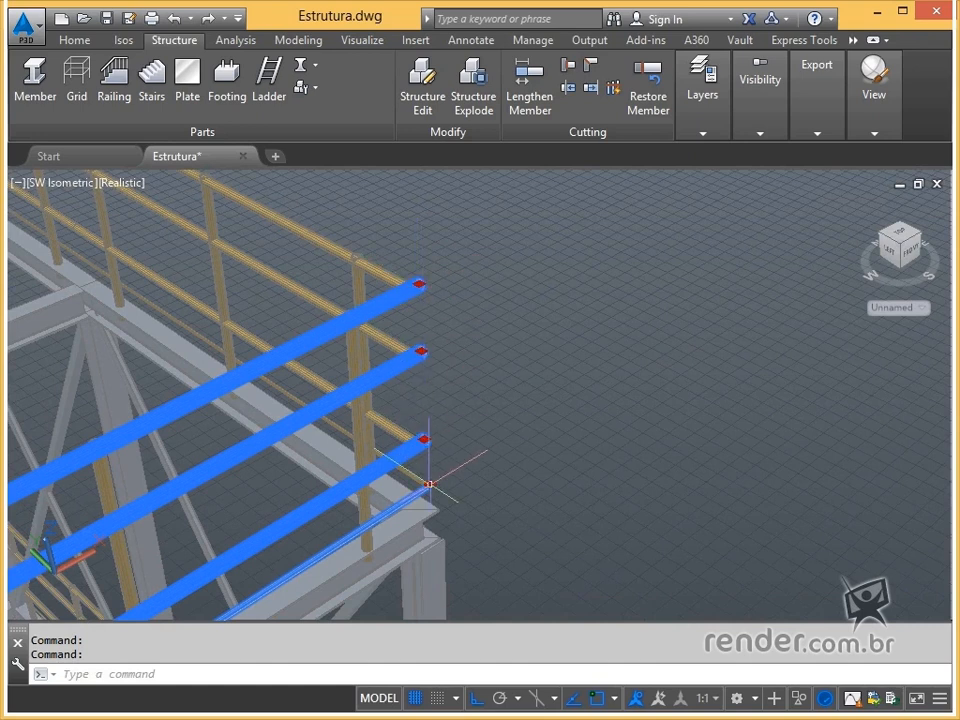
click(429, 484)
text(110)
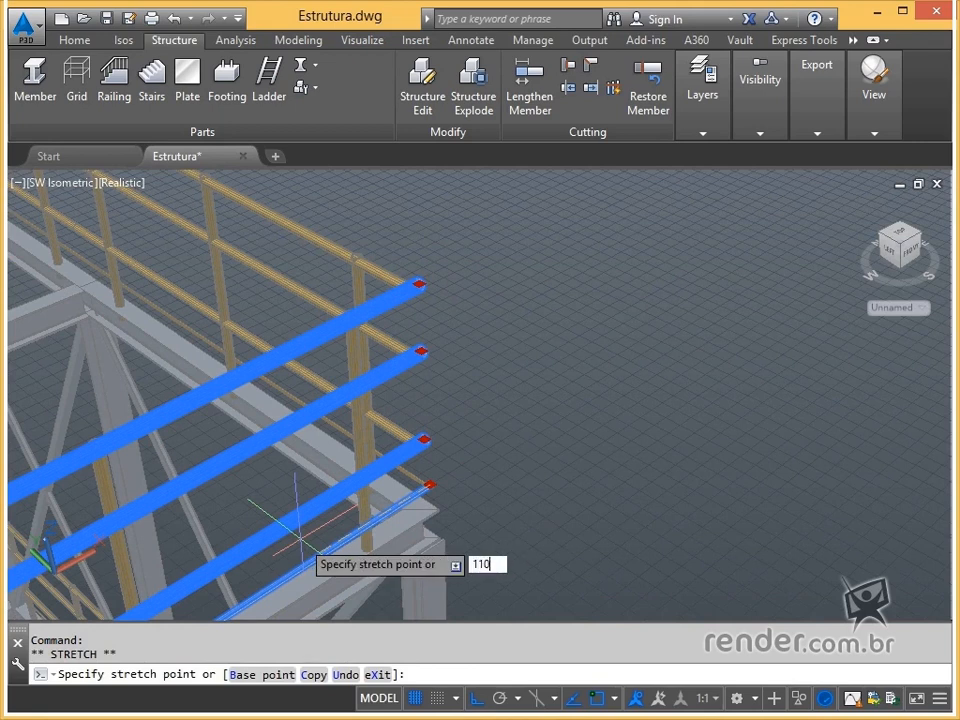
text(0)
key(Return)
middle_drag(214, 471, 371, 366)
key(Escape)
key(Escape)
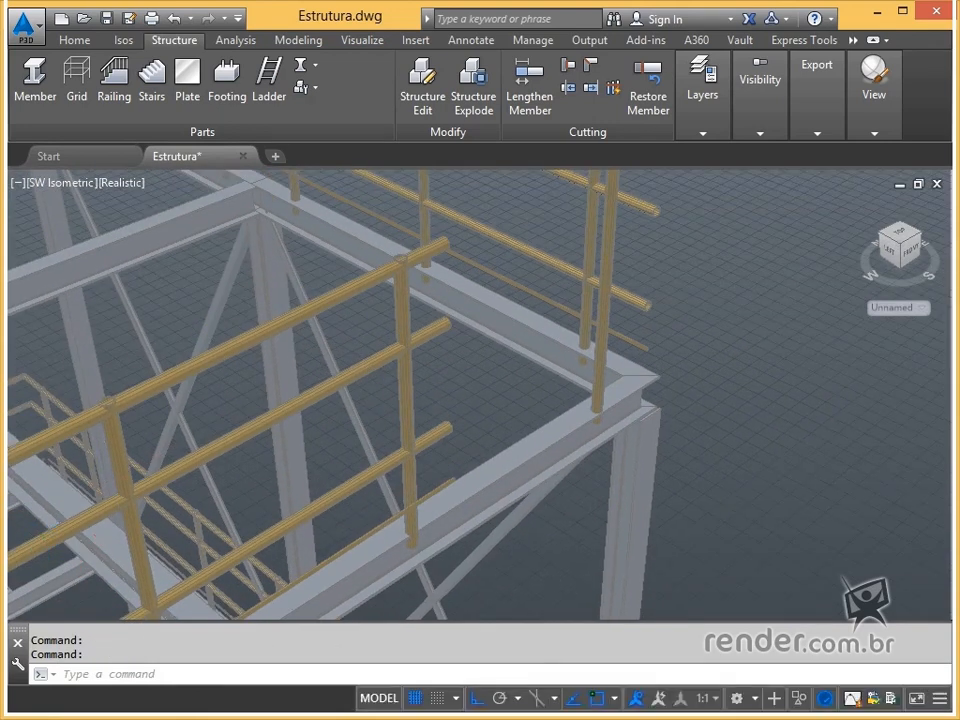
Step: Explode the two handrails that meet at the outer corner of the lower platform projection into separate structural members
scroll(90, 470, down, 2)
scroll(160, 480, down, 2)
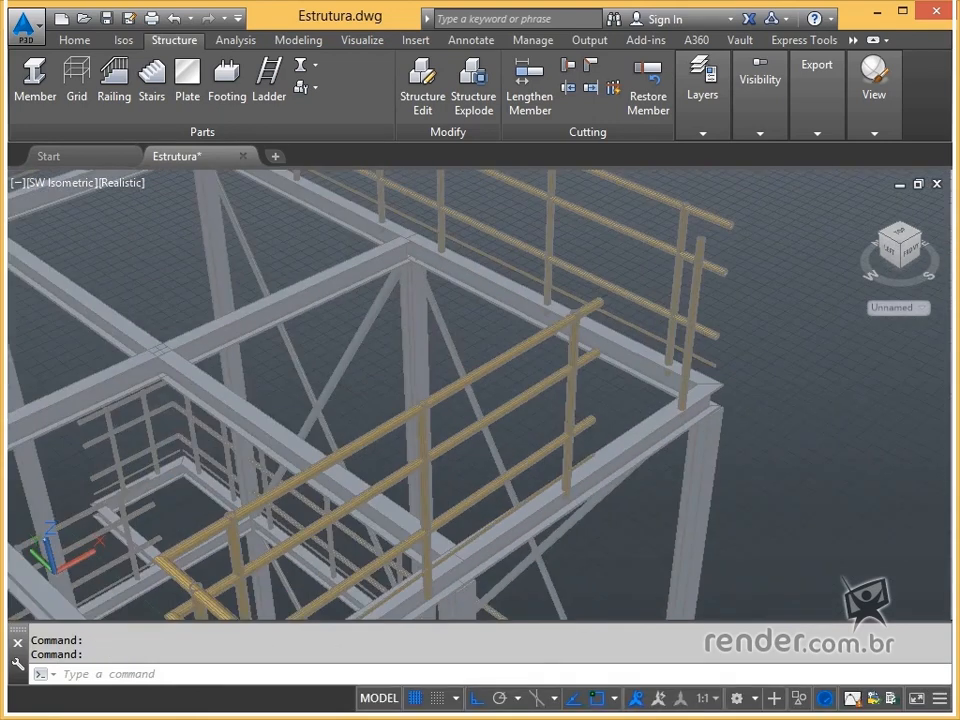
click(140, 430)
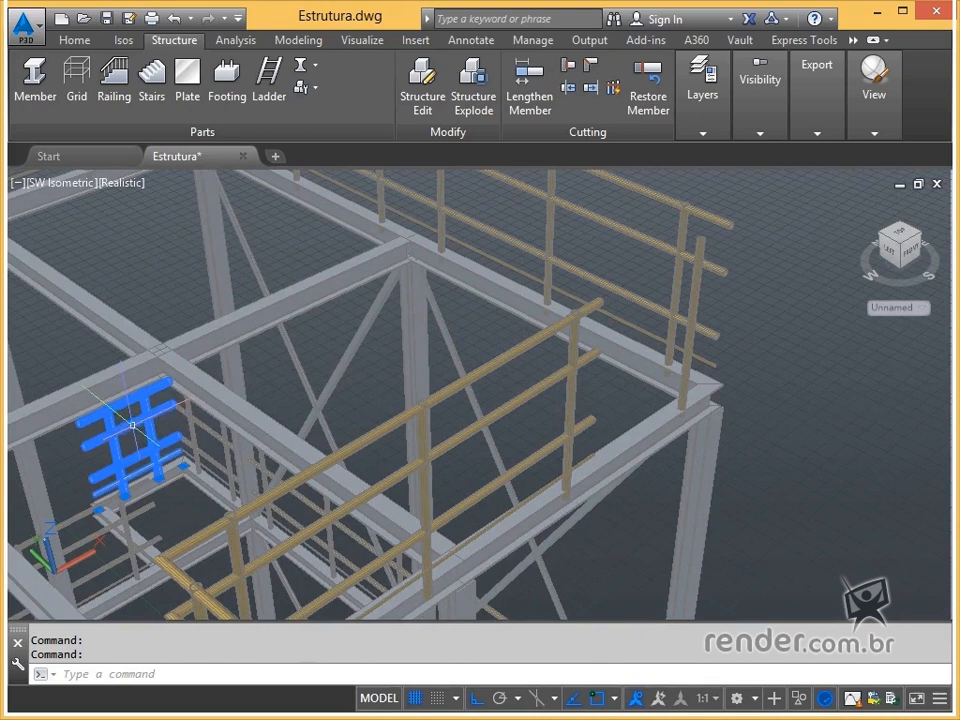
click(881, 237)
key(Escape)
mouse_move(451, 302)
middle_down()
mouse_move(456, 336)
mouse_move(456, 326)
middle_up()
click(474, 110)
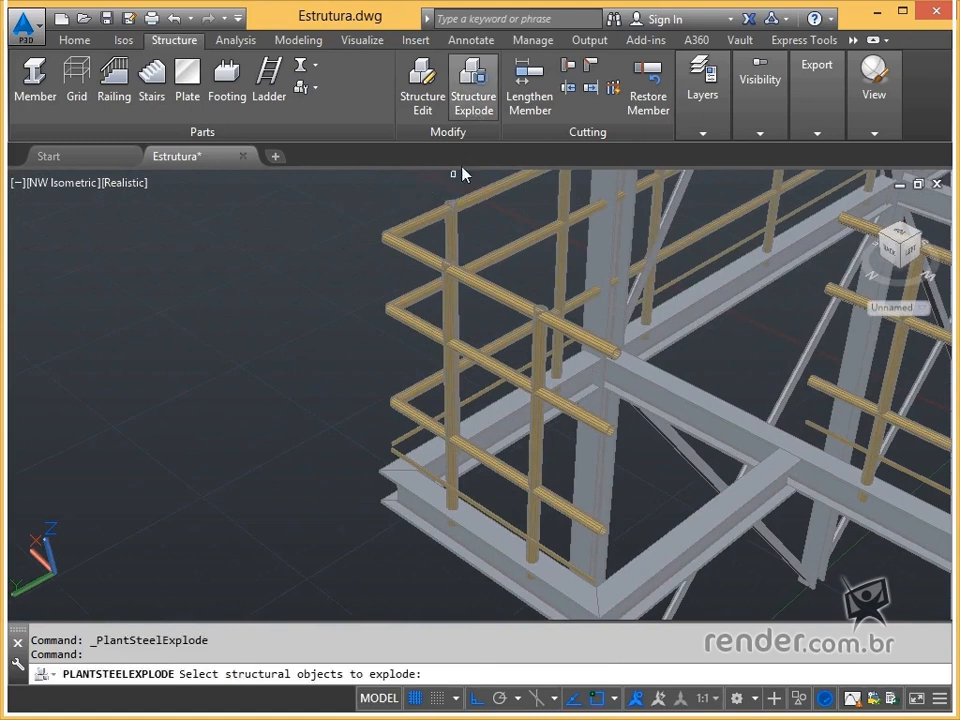
click(442, 250)
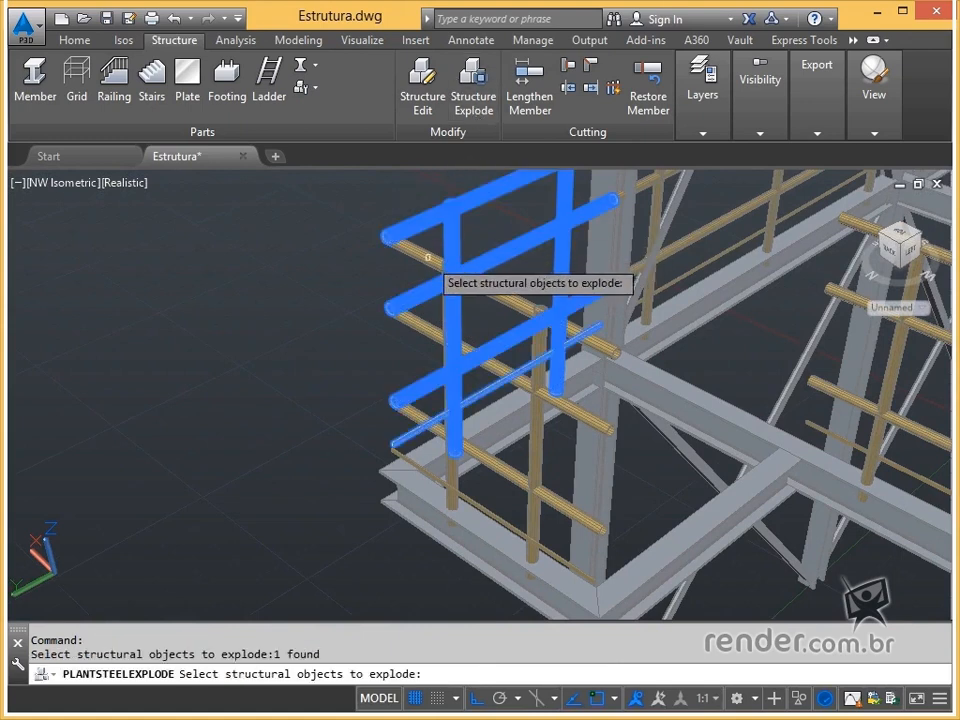
click(428, 257)
key(Return)
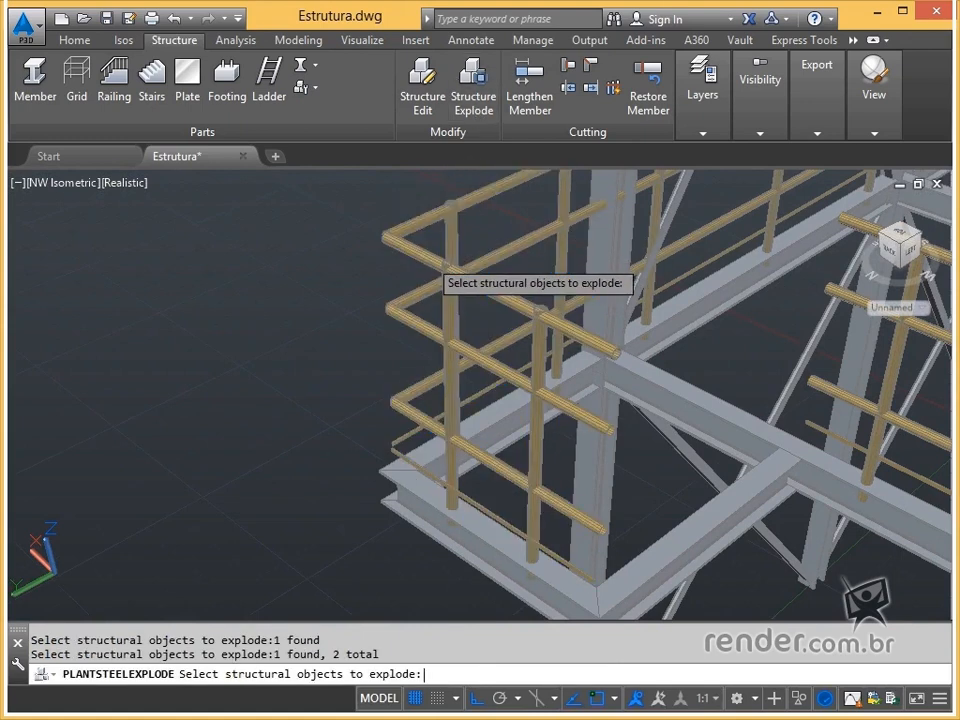
key(Escape)
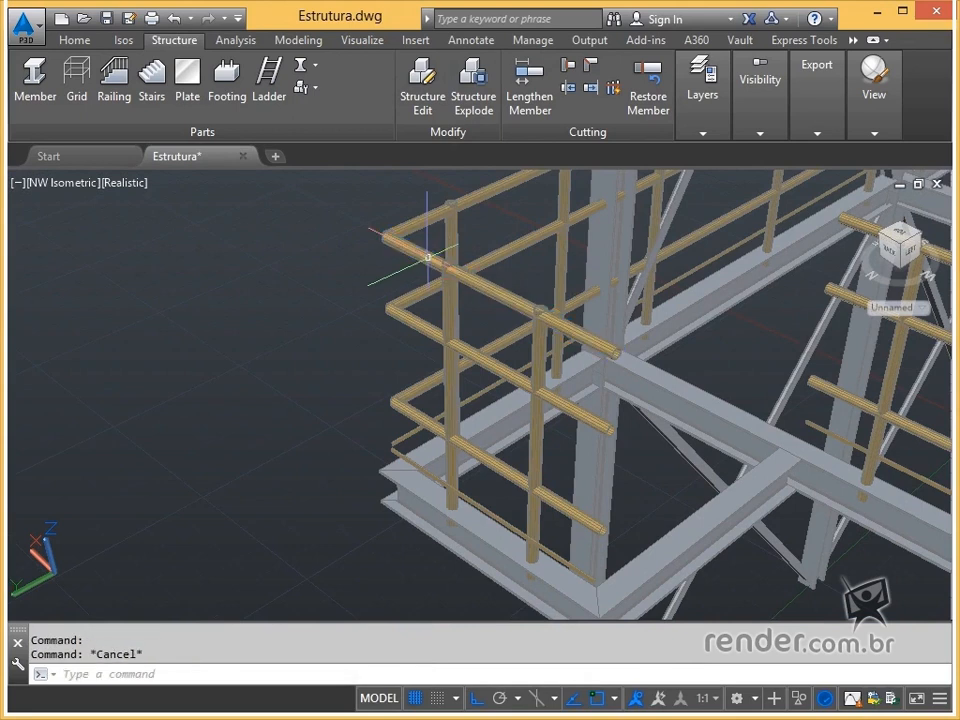
Step: Miter the top and middle rails of the two newly exploded handrails at the projection's outer corner
click(406, 245)
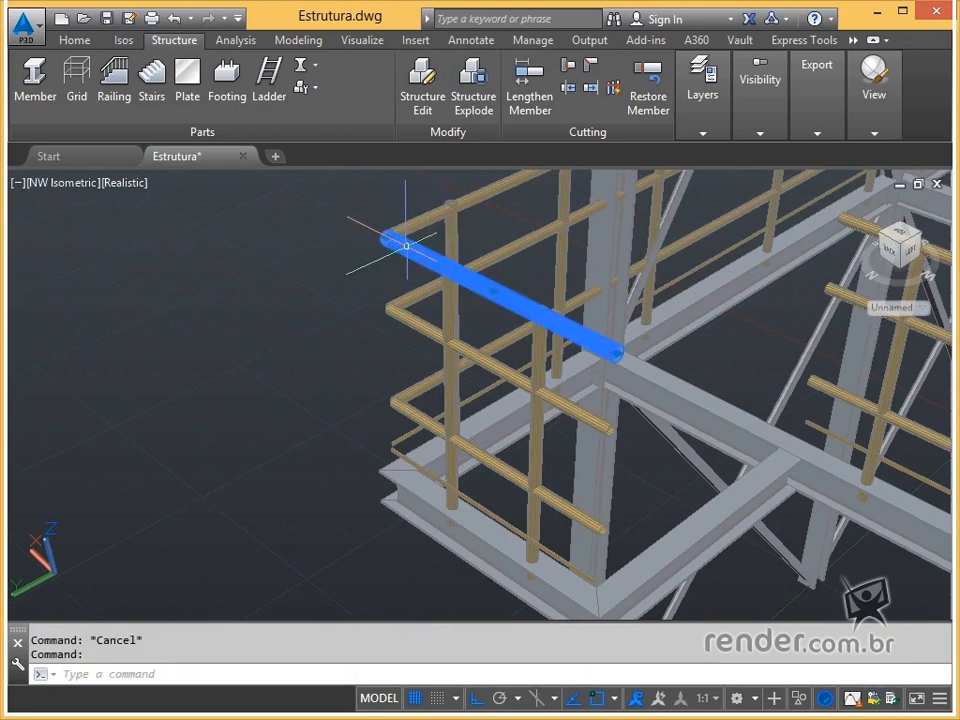
click(882, 235)
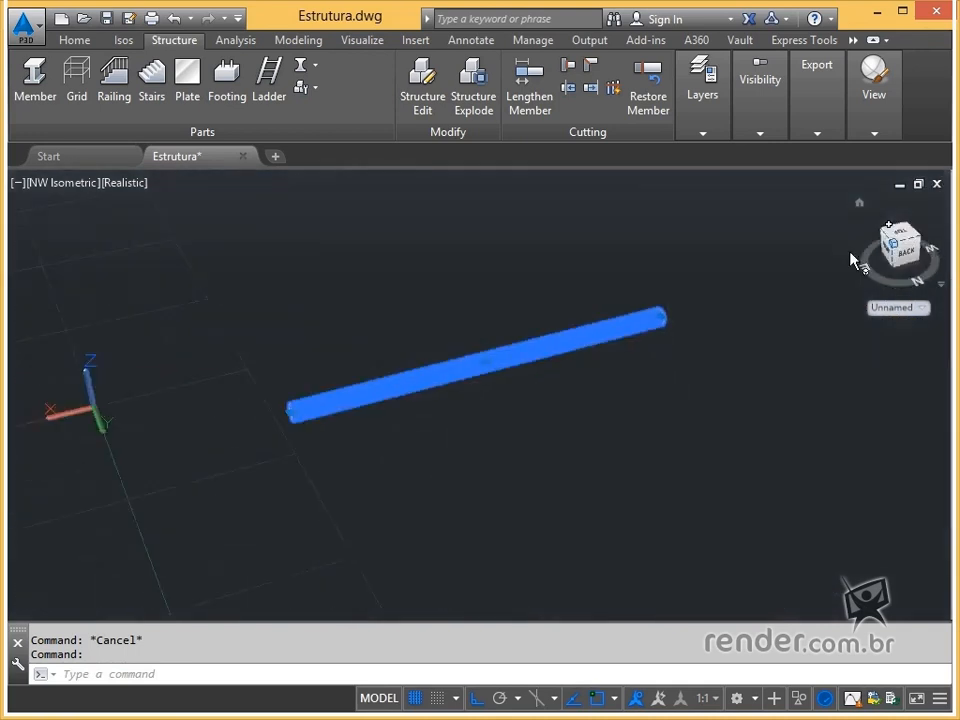
key(Escape)
middle_drag(302, 563, 358, 401)
drag(358, 401, 375, 364)
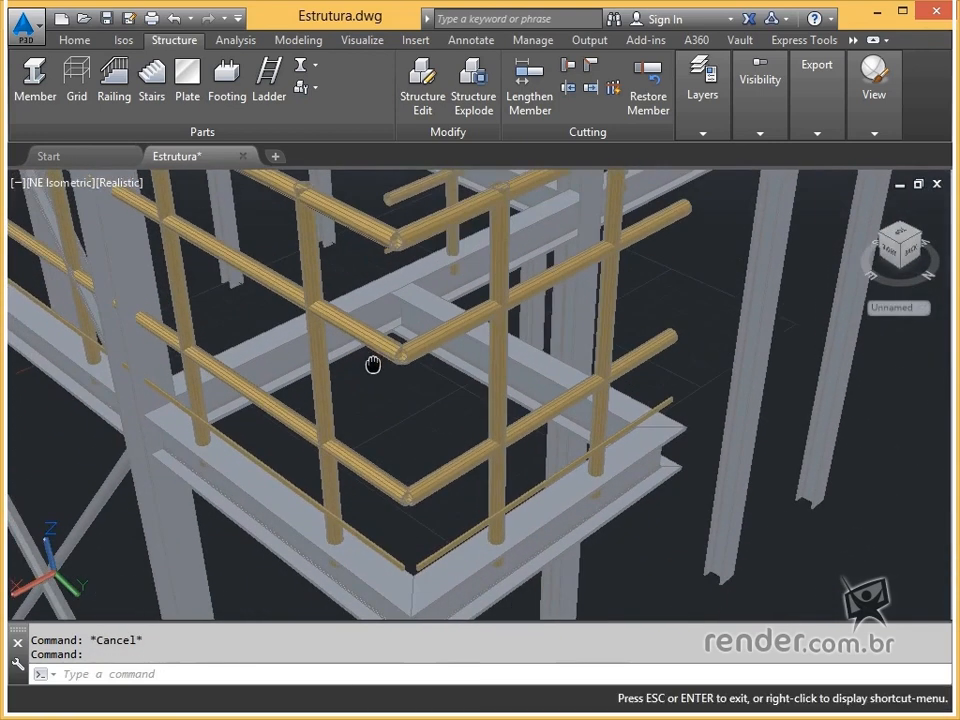
key(Escape)
click(591, 67)
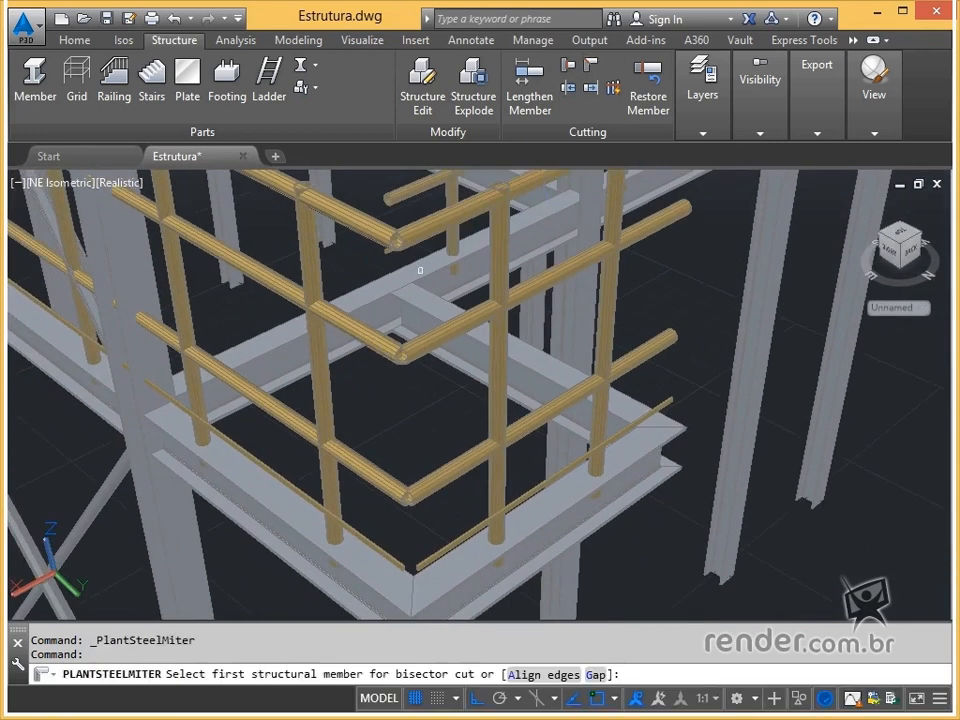
click(408, 236)
click(386, 233)
click(384, 345)
click(417, 346)
Step: Miter the lowest pipe rail and the thin bottom bar at the same outer corner, and end the miter command
click(394, 489)
click(416, 489)
click(398, 563)
click(424, 563)
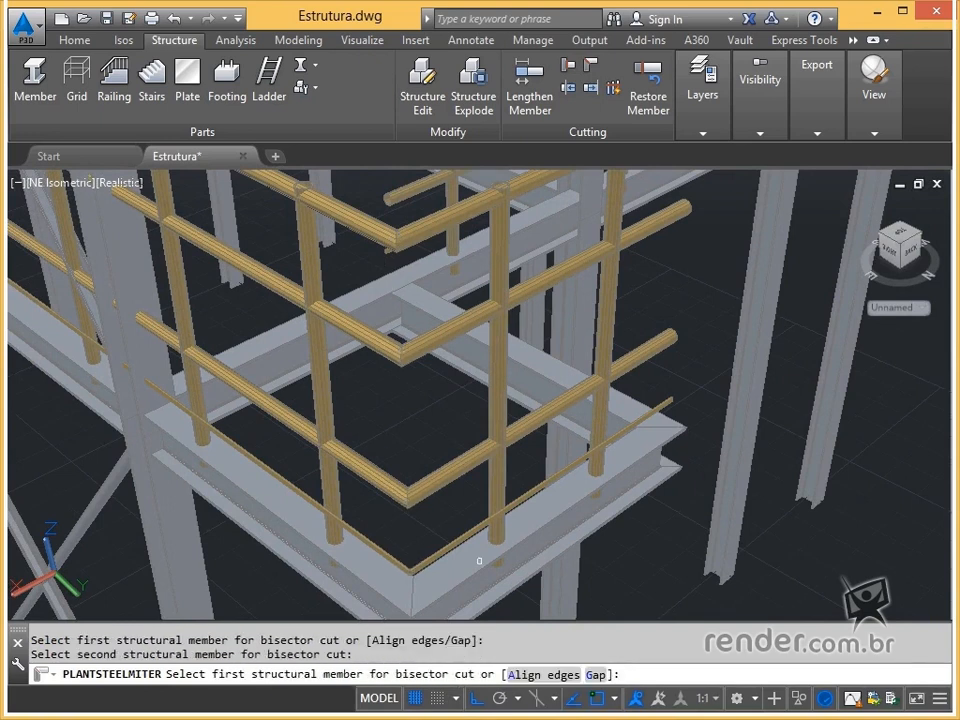
mouse_move(455, 362)
shift+middle_down()
mouse_move(461, 403)
mouse_move(458, 385)
shift+middle_up()
key(Escape)
Step: Cut back the tops of the two posts on the projection's back-side handrail to its top rail with zero gap
click(566, 66)
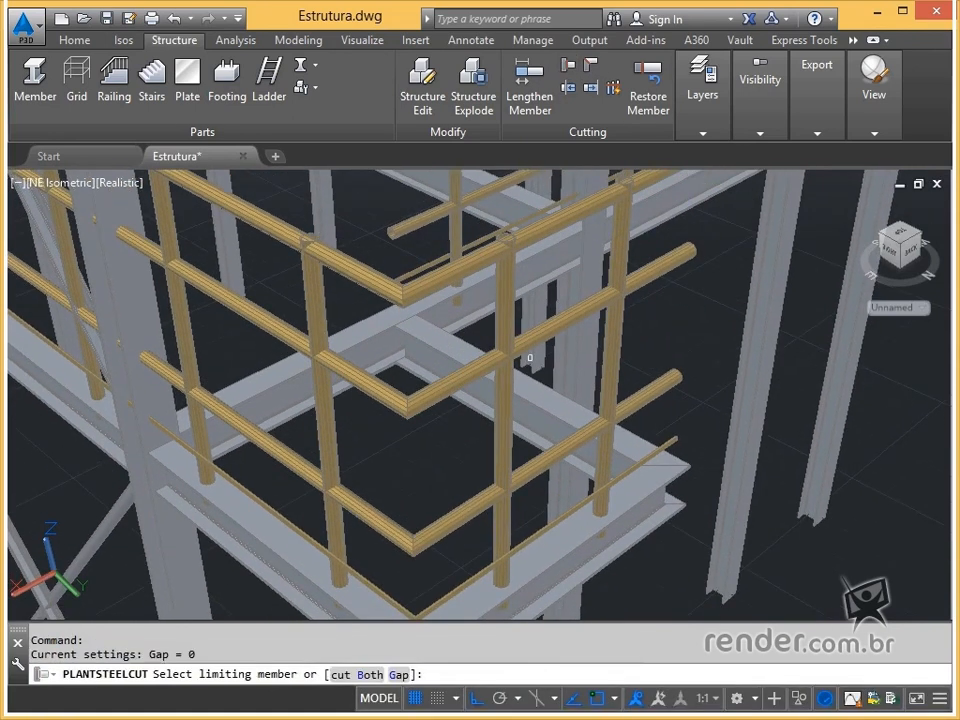
click(489, 253)
click(506, 277)
click(611, 205)
click(622, 222)
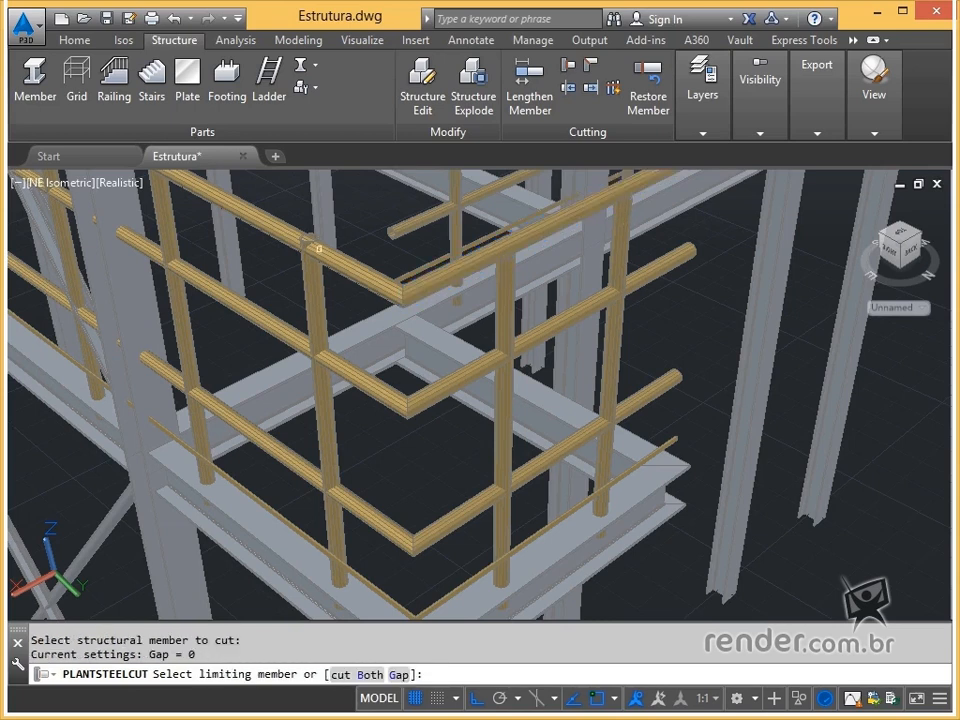
Step: Cut back the tops of the two posts on the adjacent handrail to that handrail's top rail
click(322, 255)
click(312, 266)
middle_drag(296, 246, 334, 286)
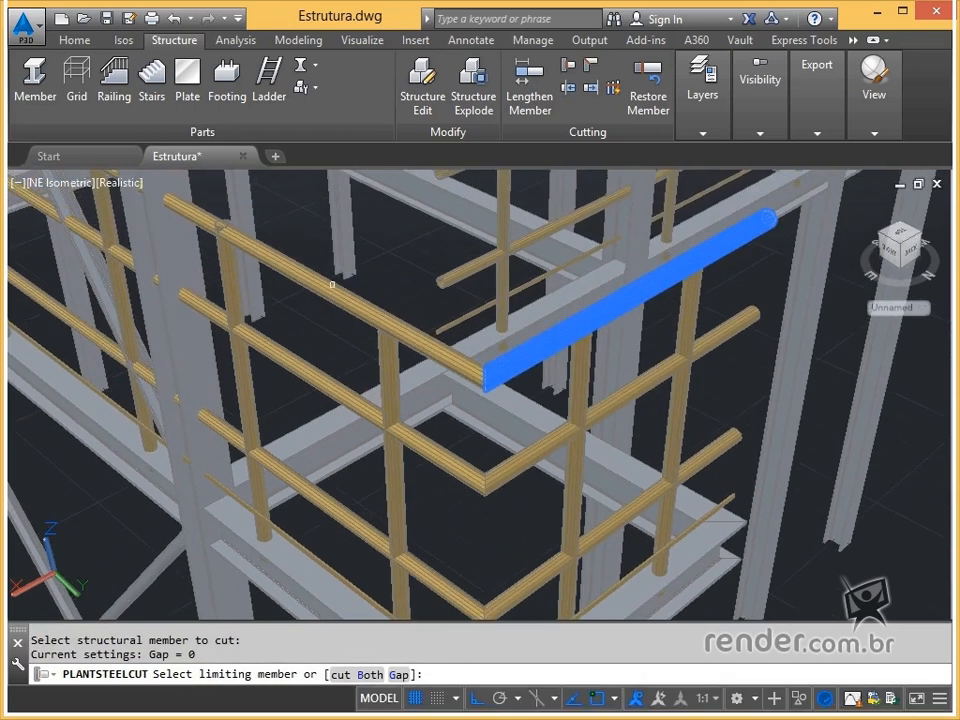
click(260, 252)
click(236, 256)
Step: Cut back the lower ends of the four posts on both handrails to the platform beams they stand on
middle_drag(240, 320, 272, 178)
click(346, 395)
click(311, 271)
click(393, 390)
click(454, 349)
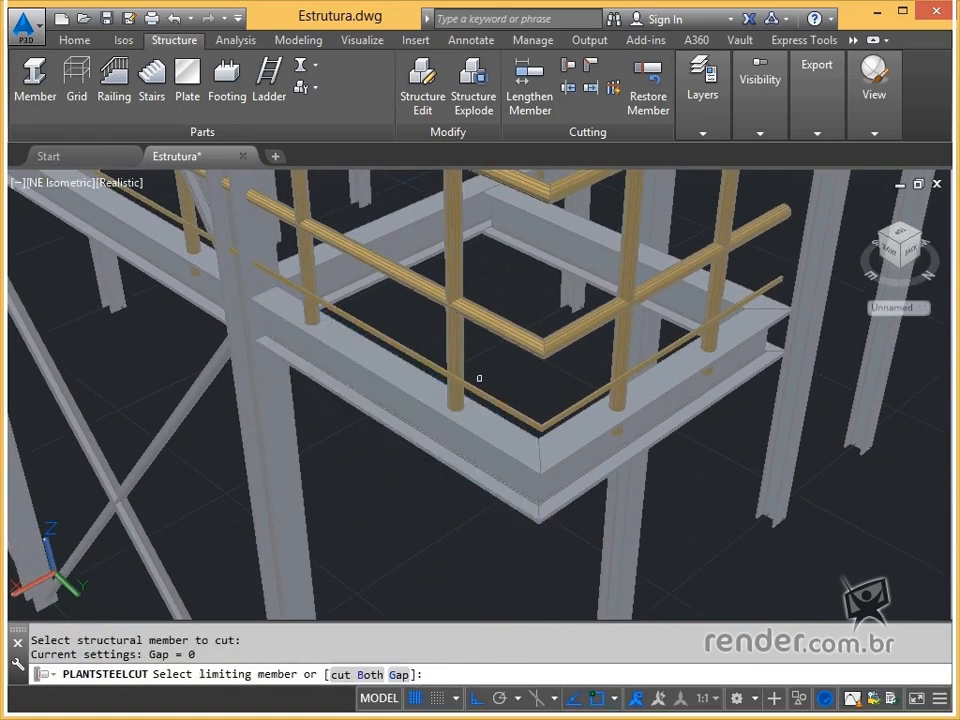
click(604, 408)
click(465, 273)
click(678, 398)
click(710, 311)
middle_drag(602, 350, 712, 450)
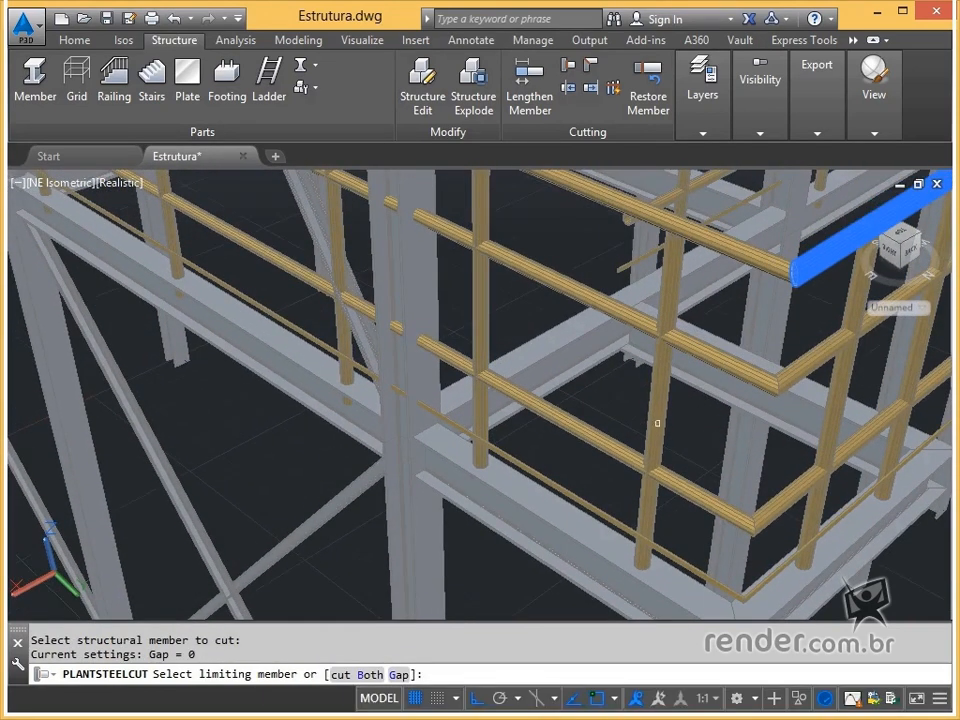
Step: Cut back the ends of the top, middle and thin bottom handrail members to the adjacent steel column with zero gap
click(424, 297)
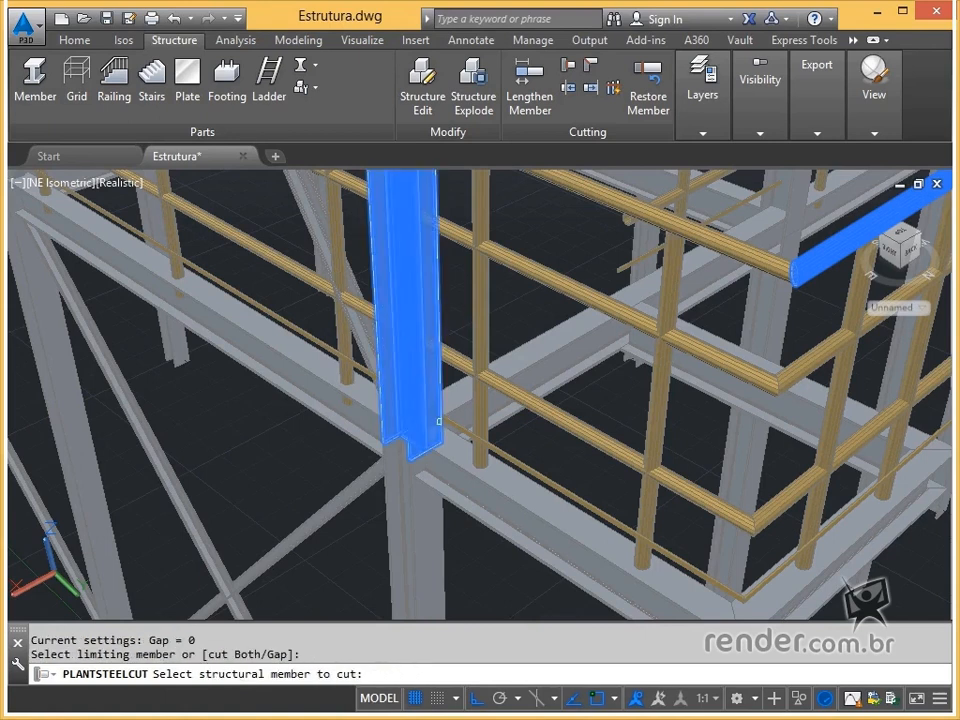
click(440, 421)
middle_drag(433, 400, 436, 495)
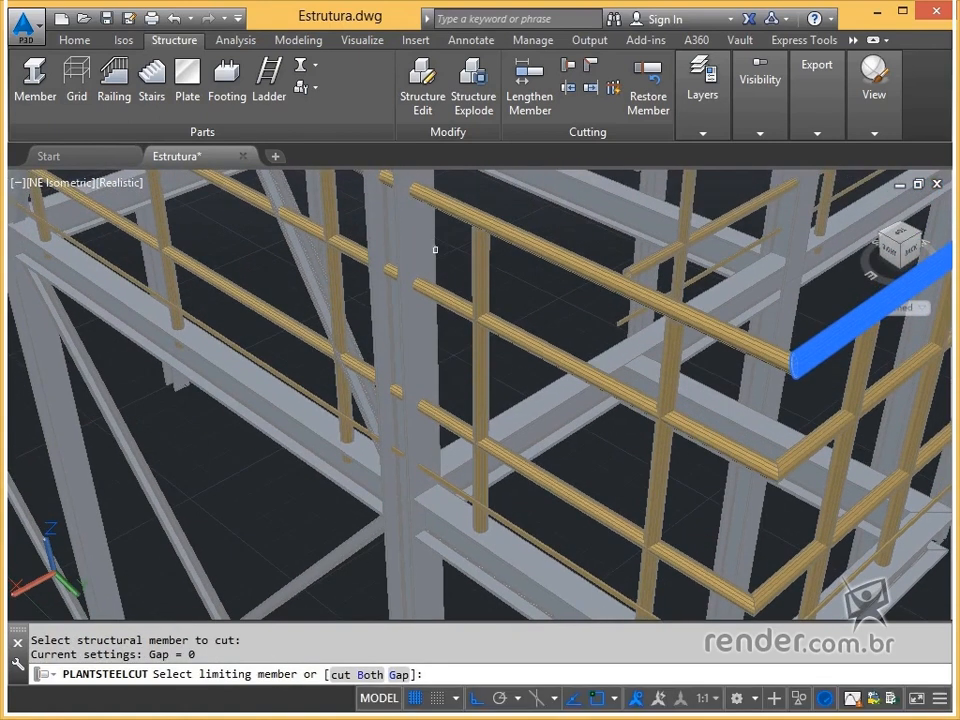
click(428, 275)
click(444, 293)
middle_drag(414, 244, 413, 298)
click(414, 250)
click(444, 299)
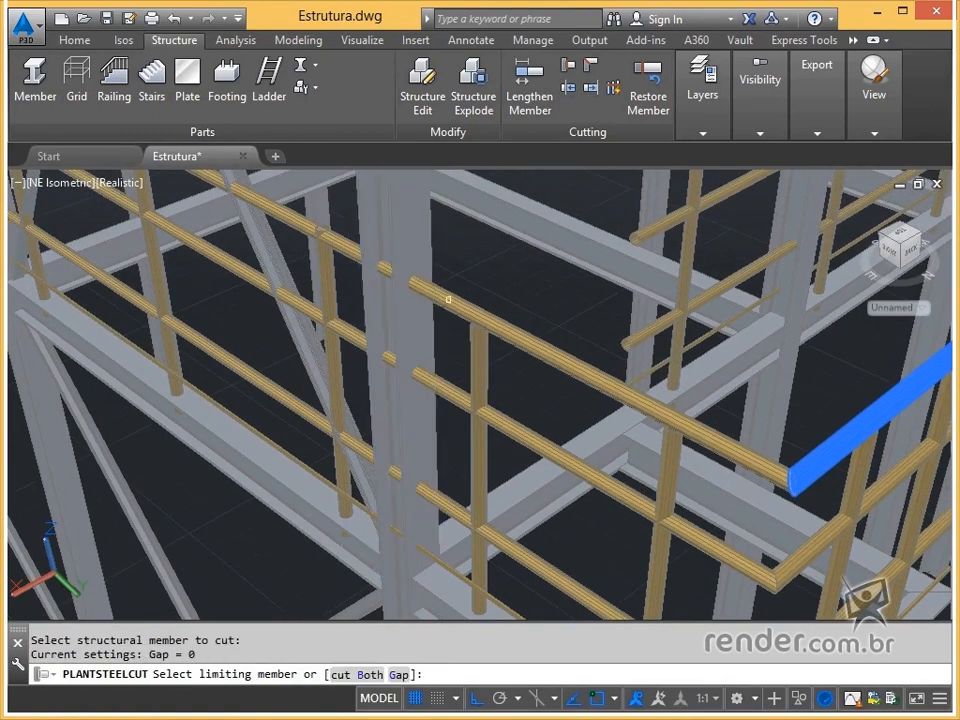
key(Escape)
Step: Miter the pipe rails and the thin bottom bar where the two handrails meet at the main platform's outer corner
middle_drag(591, 285, 236, 444)
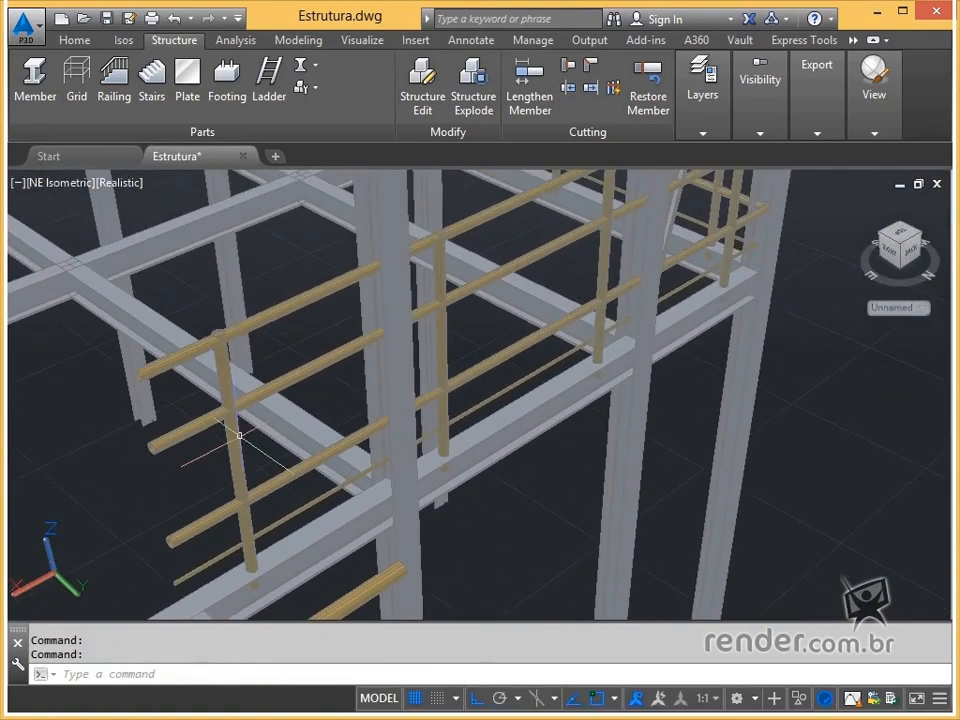
scroll(293, 381, down, 4)
middle_drag(243, 297, 643, 655)
middle_drag(689, 397, 459, 337)
scroll(516, 330, up, 3)
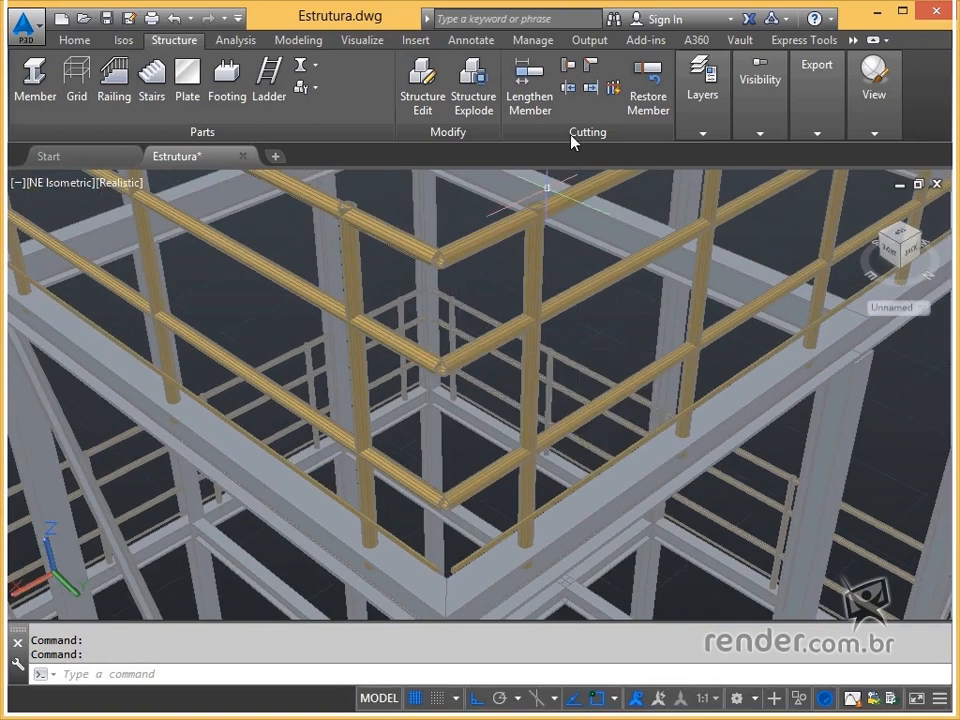
click(591, 65)
click(428, 257)
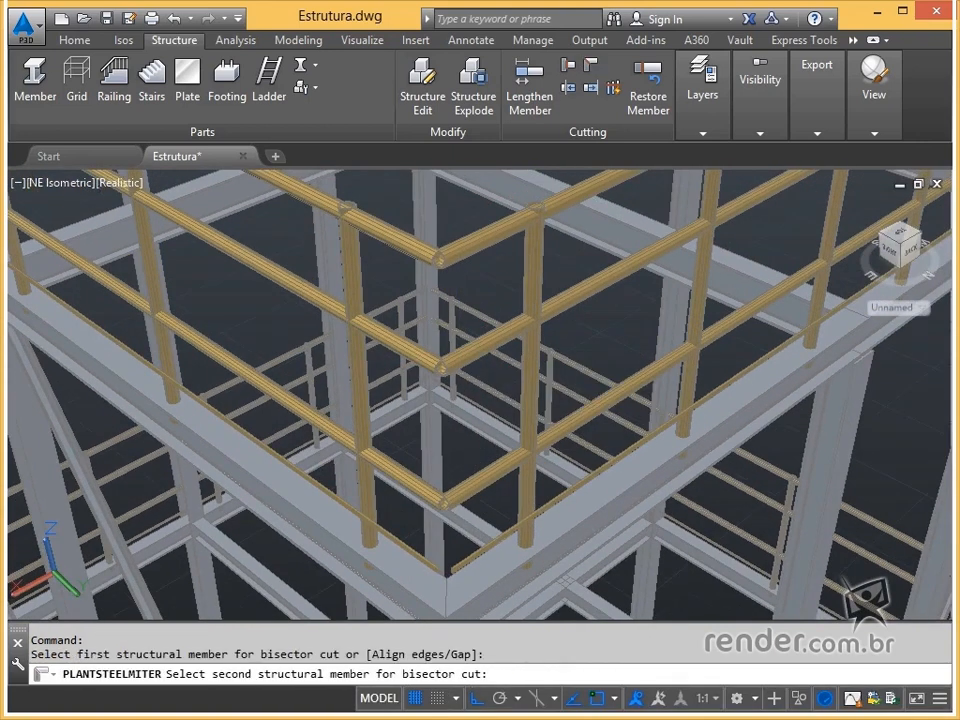
click(434, 496)
click(432, 498)
click(434, 494)
click(434, 577)
click(430, 565)
click(452, 567)
Step: Miter the three pipe rails and the thin bottom bar at the inner corner where the projection's handrail meets the main platform's
middle_drag(530, 455, 150, 602)
scroll(540, 202, up, 1)
middle_drag(563, 199, 506, 261)
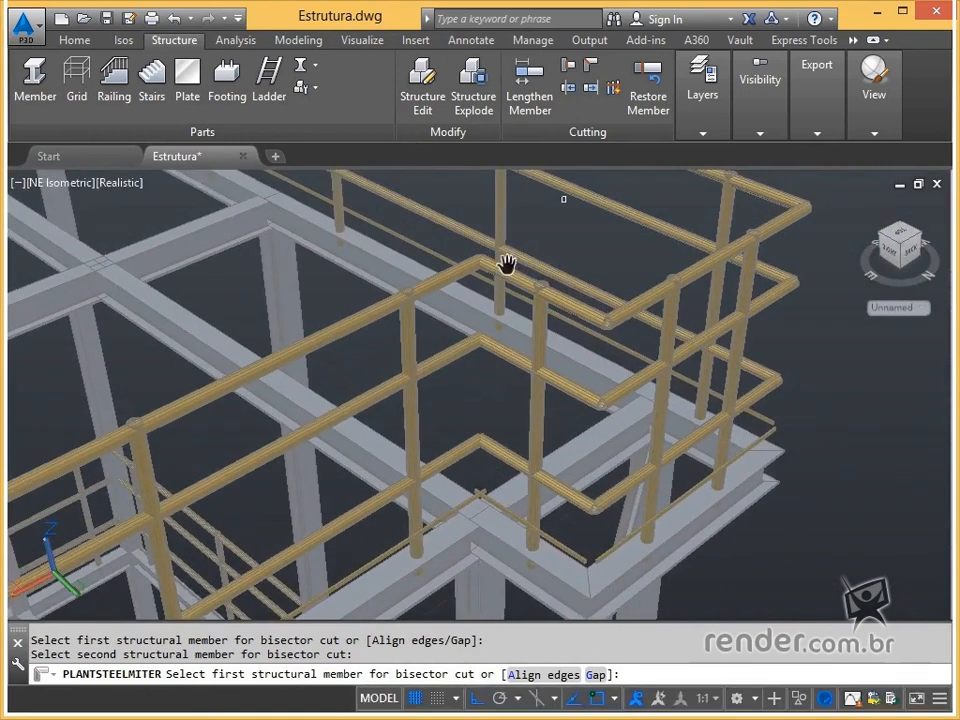
scroll(483, 255, up, 1)
click(473, 229)
click(489, 281)
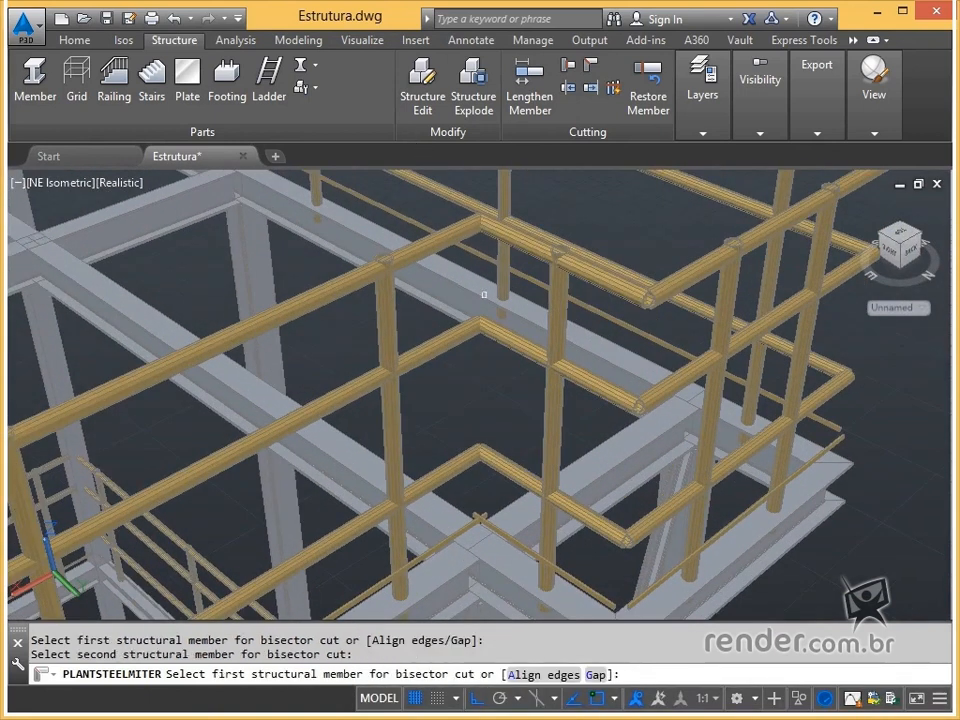
click(469, 331)
click(491, 331)
click(473, 451)
click(481, 491)
click(472, 525)
click(511, 525)
Step: Miter the pipe rails and the thin bottom bar at the projection's nearer outer corner
click(620, 535)
click(637, 534)
click(633, 409)
click(649, 401)
middle_drag(630, 407, 631, 379)
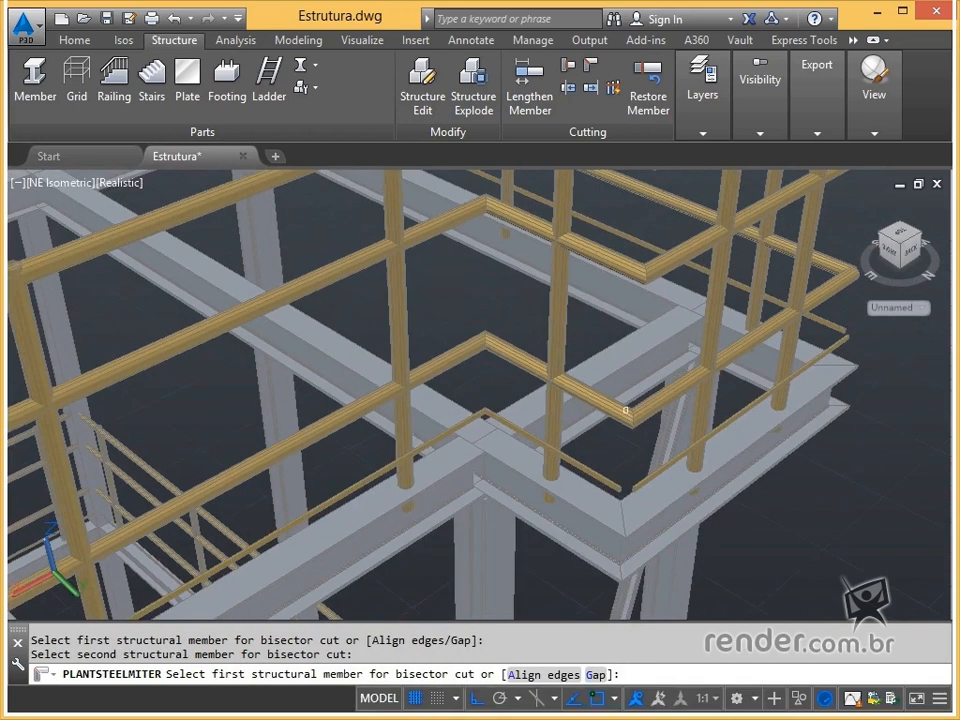
click(618, 486)
click(639, 485)
Step: Miter the three pipe rails and the bottom bar at the projection's other outer corner, and end the miter command
middle_drag(681, 419, 491, 505)
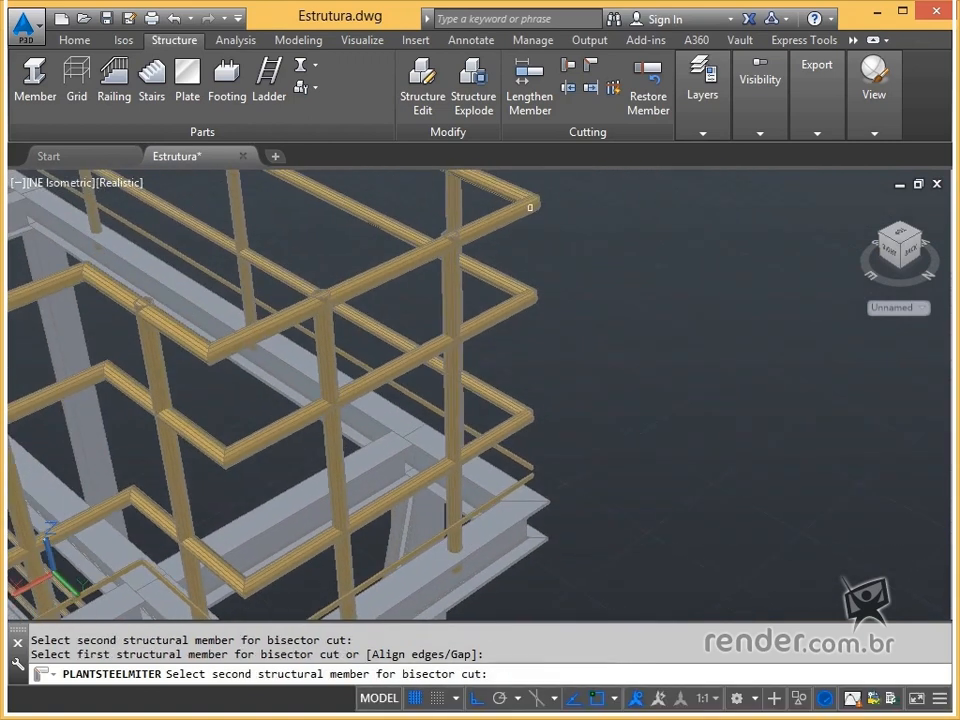
click(520, 224)
click(518, 189)
click(524, 301)
click(521, 292)
click(524, 432)
click(511, 405)
click(527, 476)
click(527, 463)
key(Escape)
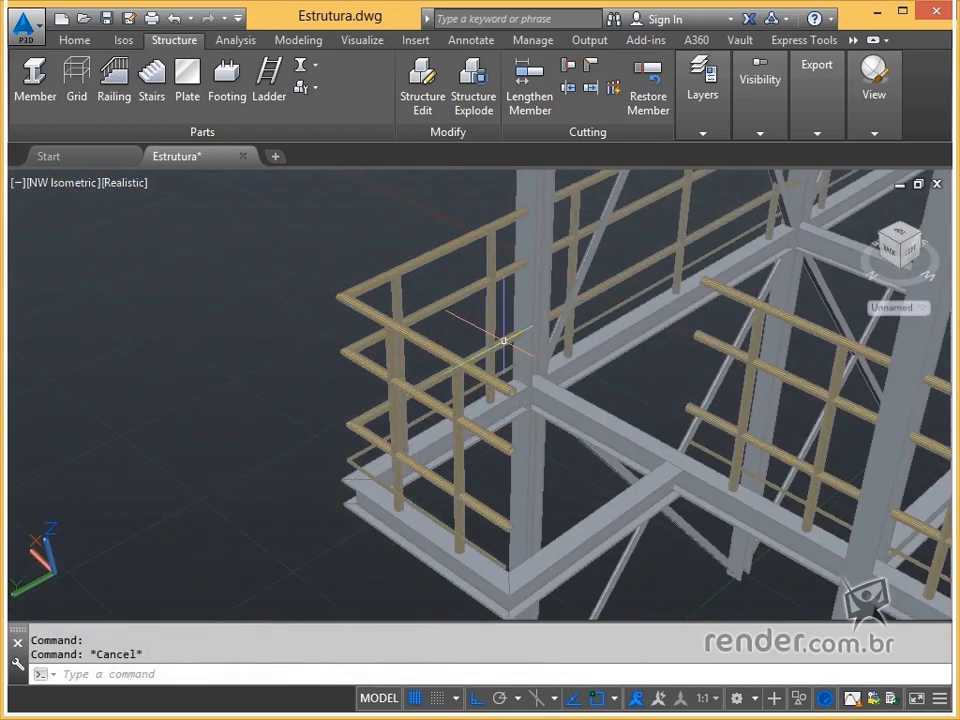
Step: Examine the trimmed and mitered handrails around the platforms from several viewpoints
scroll(503, 332, down, 1)
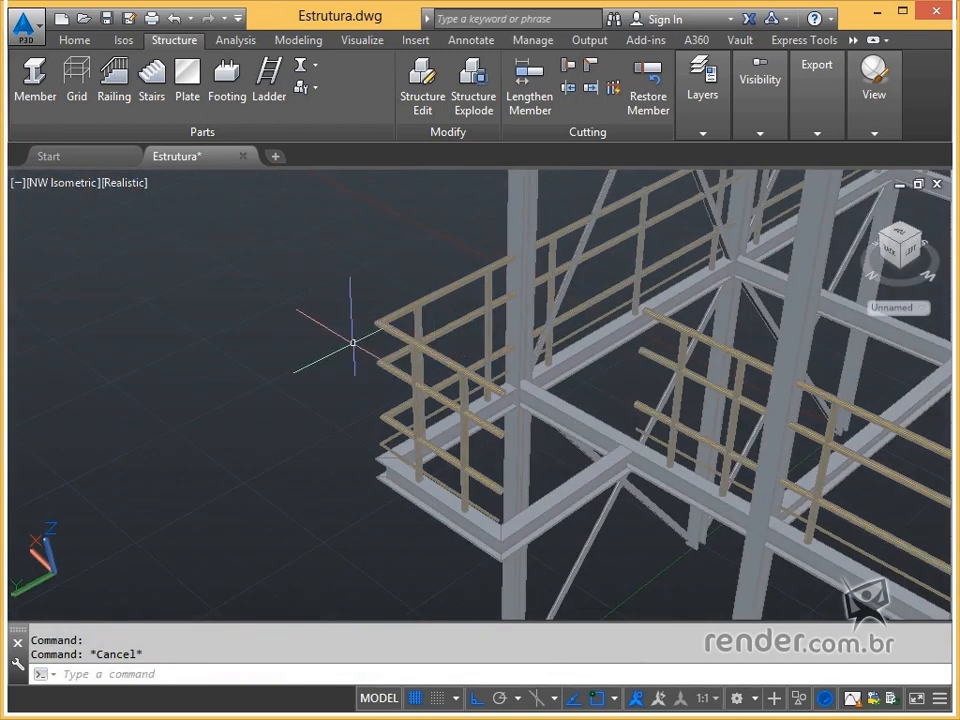
middle_drag(668, 325, 276, 430)
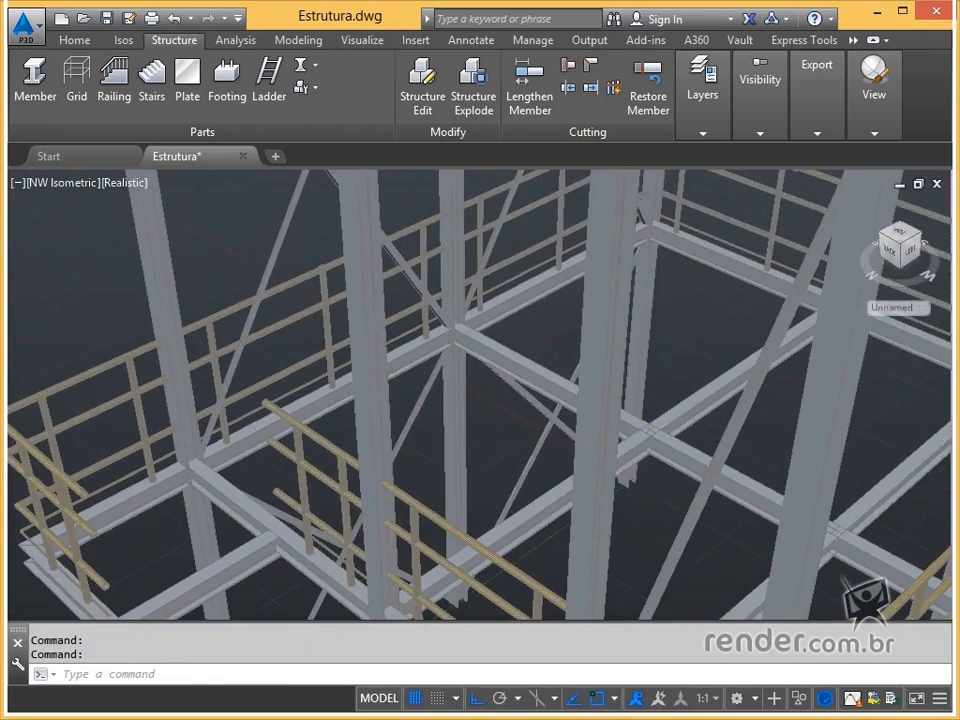
scroll(486, 380, down, 4)
middle_drag(502, 378, 686, 154)
scroll(357, 394, up, 3)
scroll(707, 396, up, 3)
shift+middle_drag(707, 396, 160, 420)
shift+middle_drag(490, 395, 139, 553)
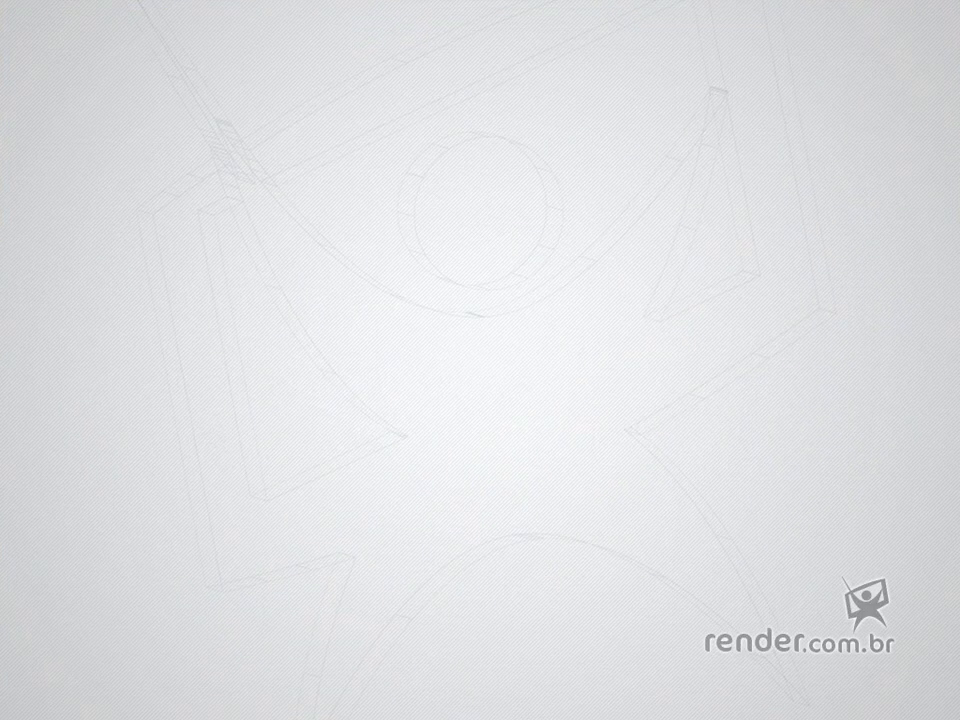